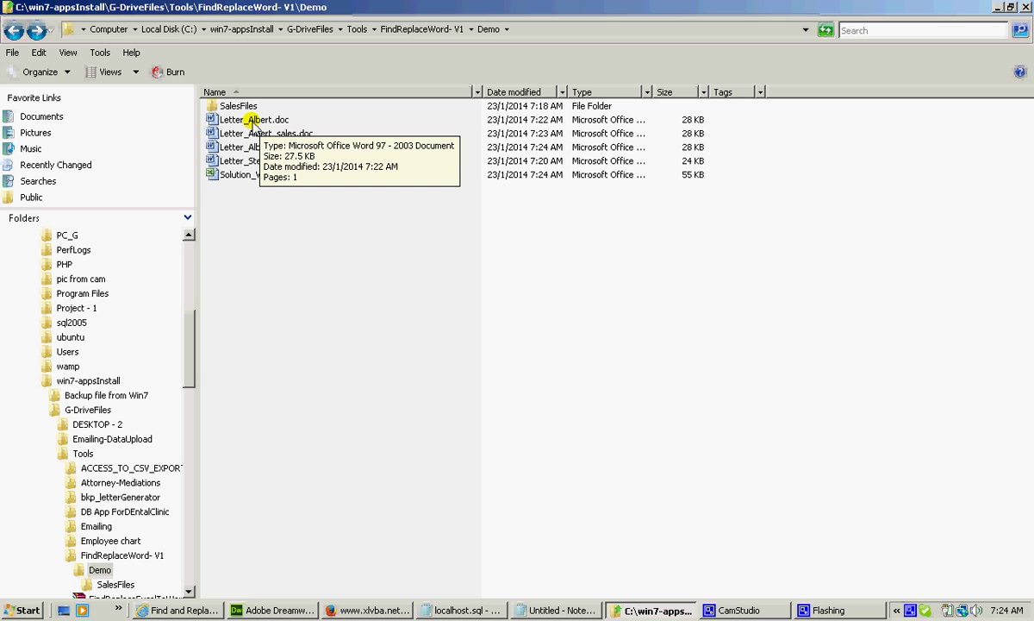
Open Letter_Albert.doc and inspect its [name] and [consultationfee] placeholders before returning to the Demo folder.
double_click(253, 121)
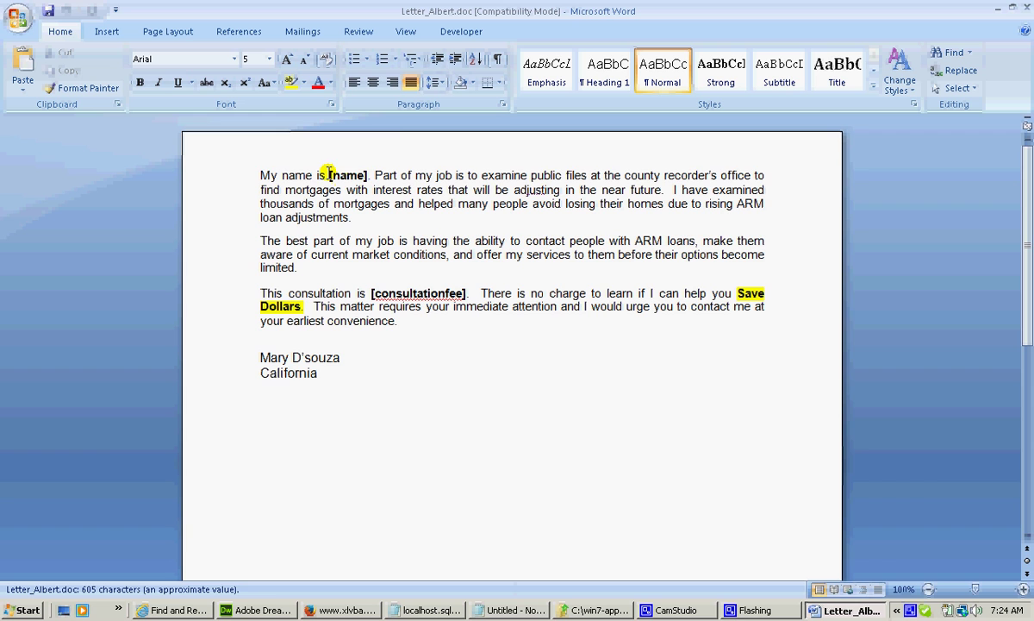
left_click_drag(328, 173, 349, 171)
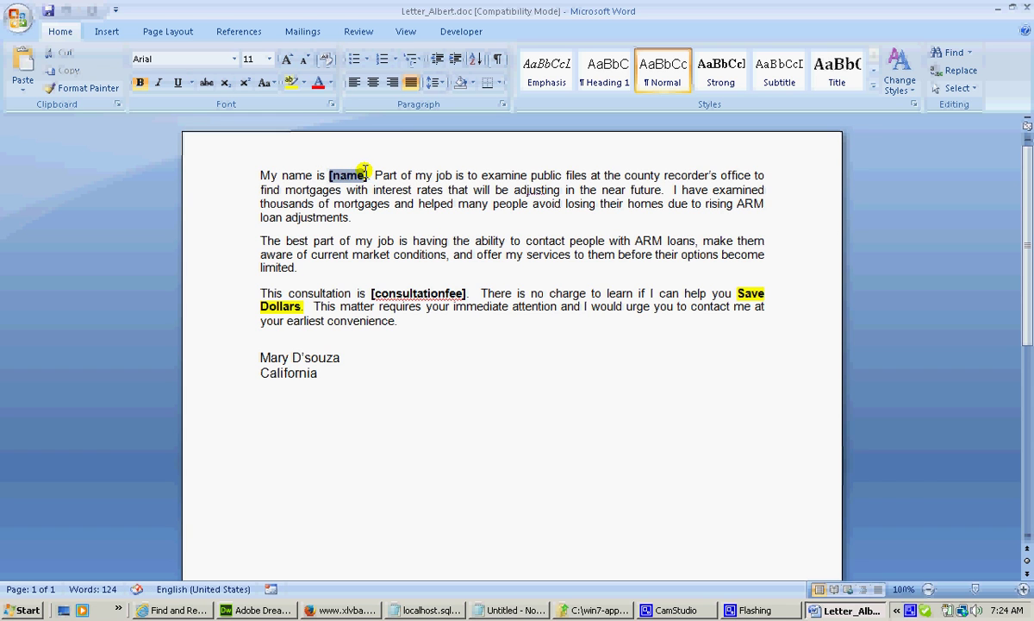
left_click_drag(370, 293, 465, 293)
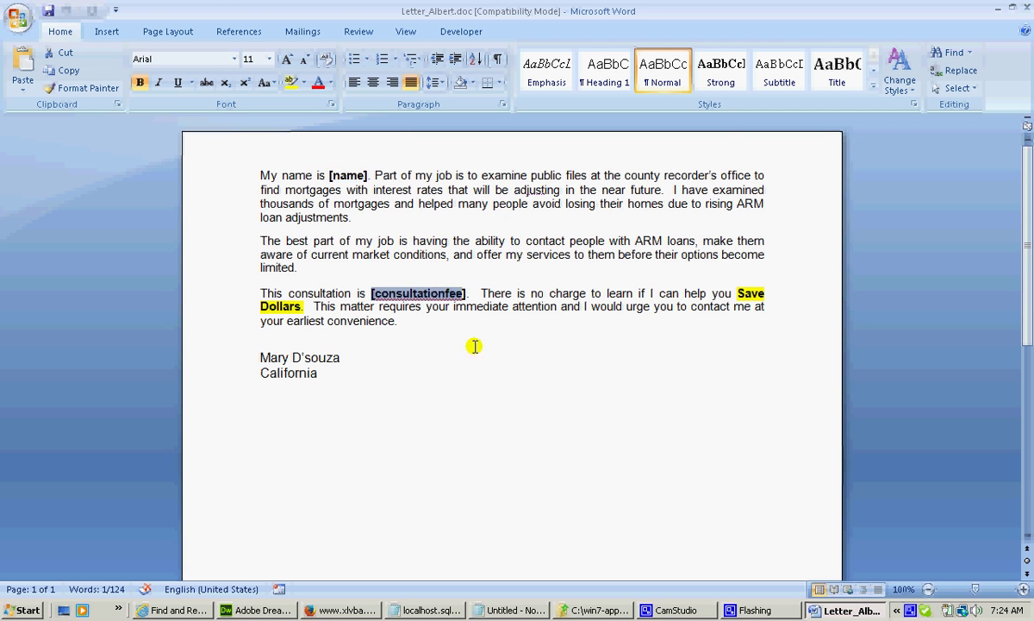
left_click(603, 610)
Open Solution_V1.xls and check the [name] variable and its fill value in A2:B2.
left_click(241, 176)
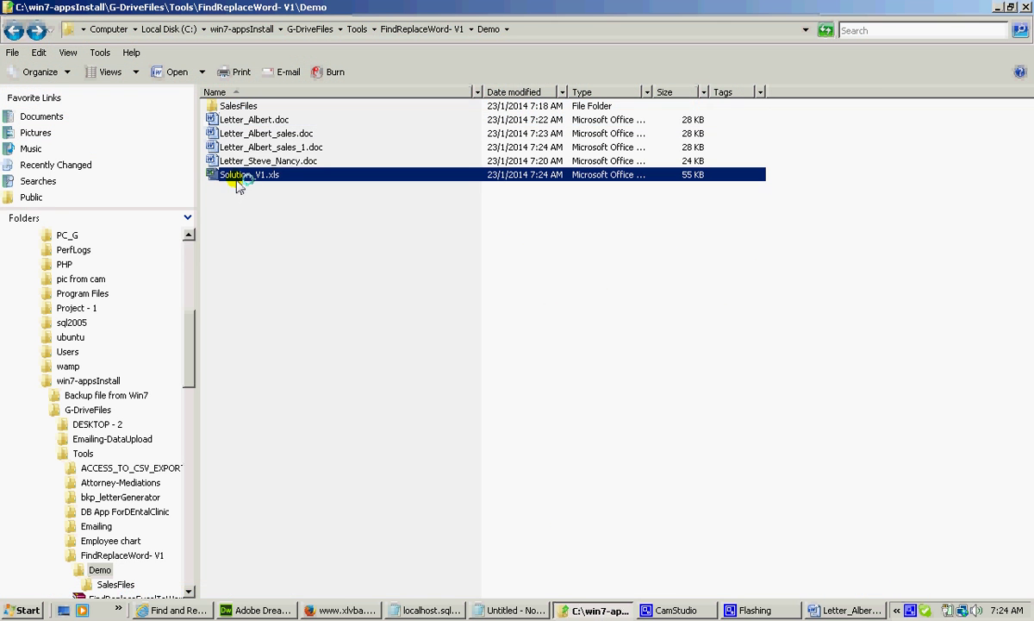
double_click(241, 177)
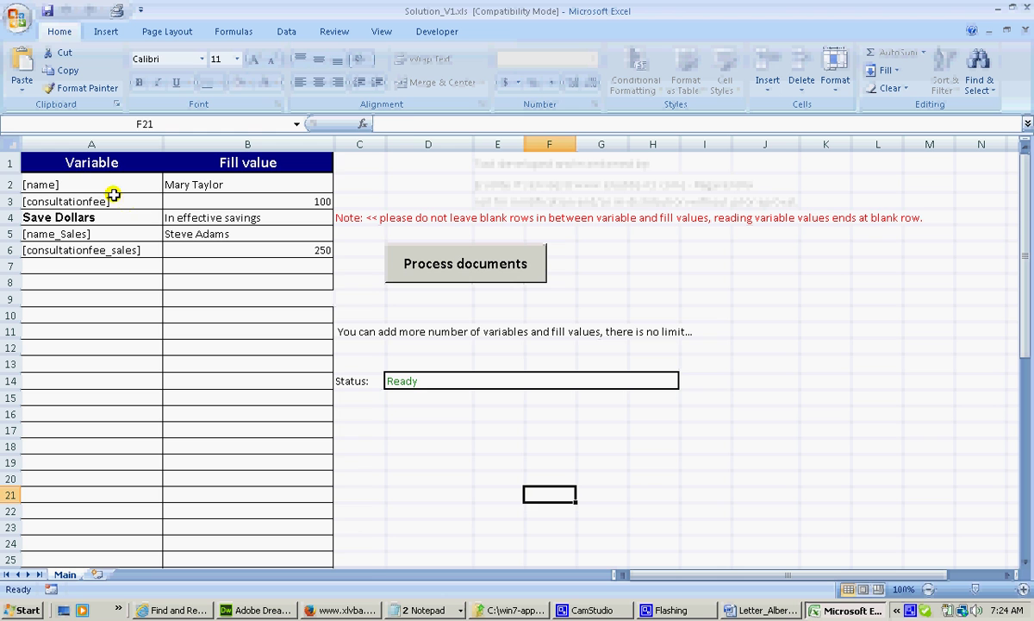
left_click(100, 186)
left_click(224, 185)
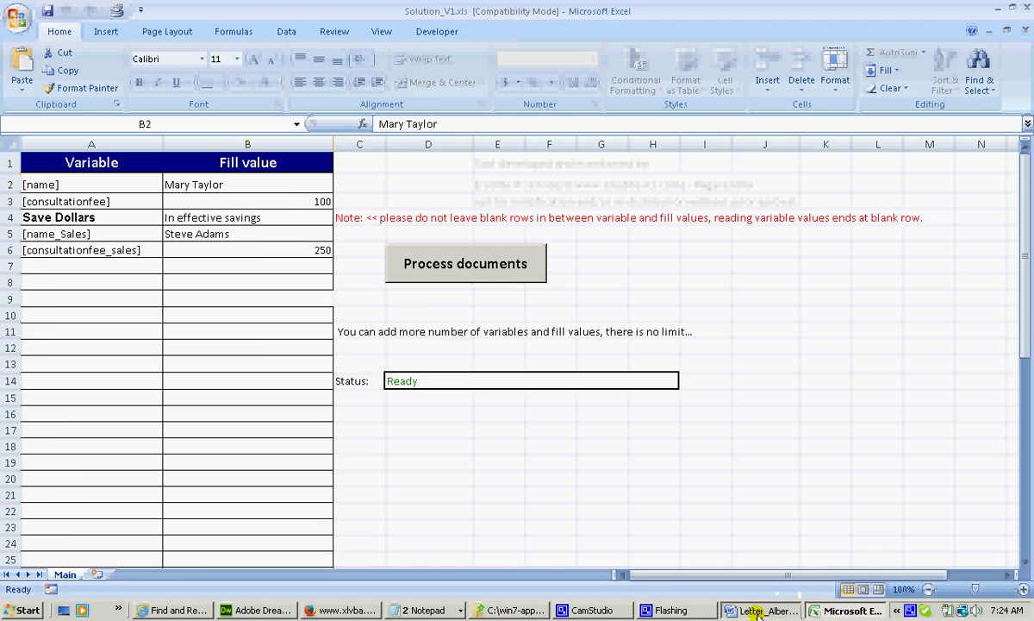
Compare the letter's [consultationfee] and [name] placeholders with the fee 100 in B3 and the name in B2.
left_click(759, 610)
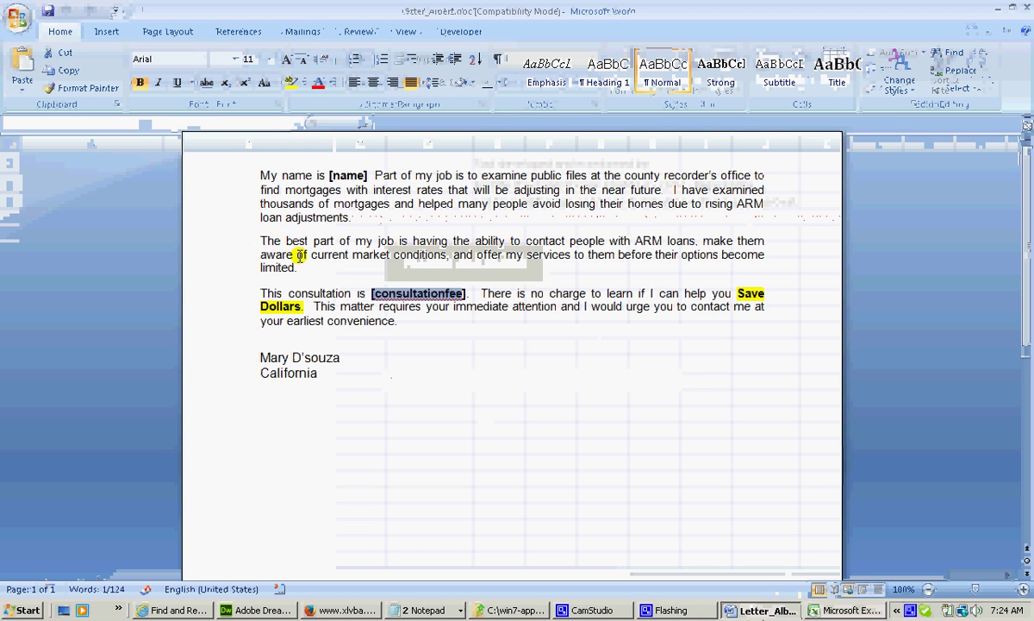
left_click(369, 294)
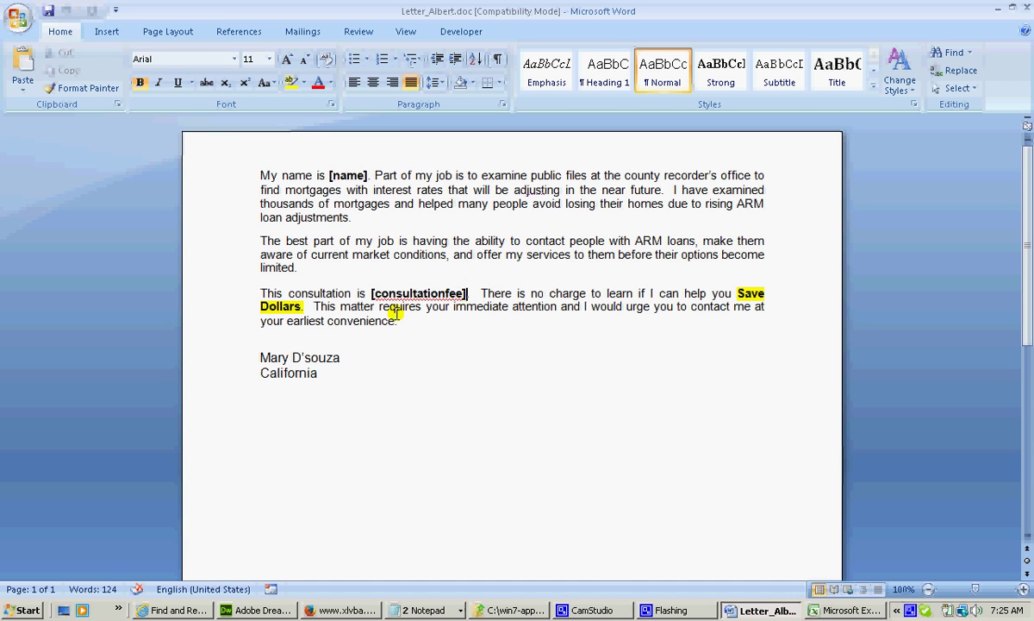
key("alt+Tab")
left_click(279, 201)
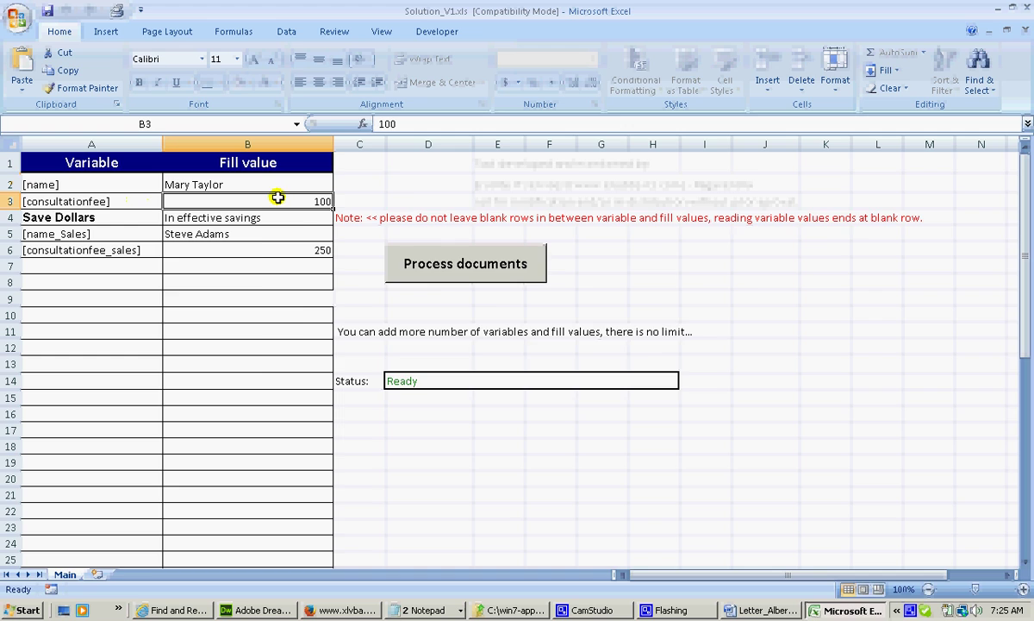
key("alt+Tab")
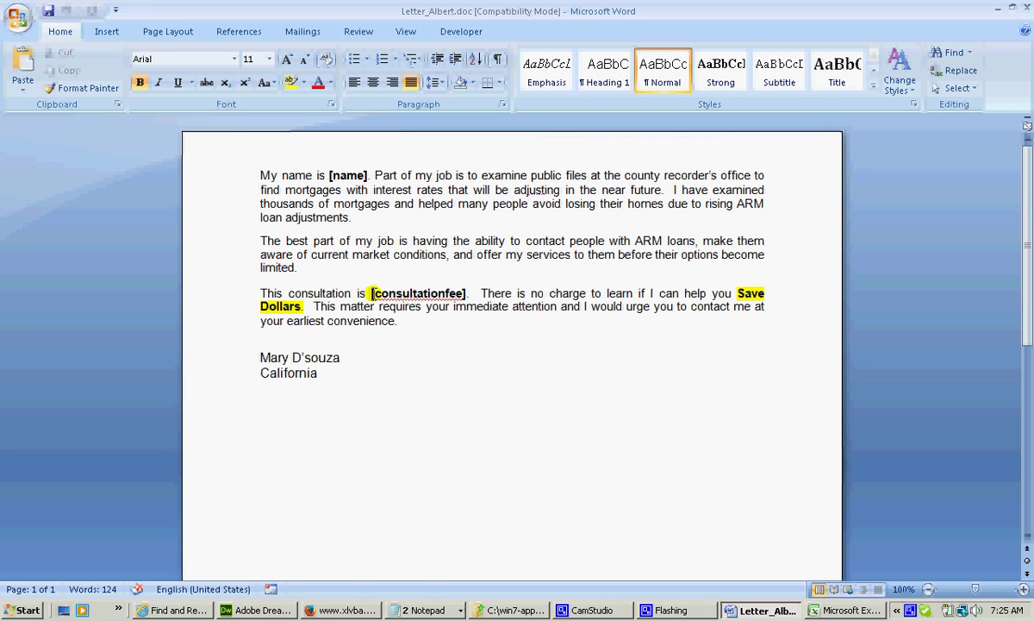
left_click_drag(373, 293, 440, 293)
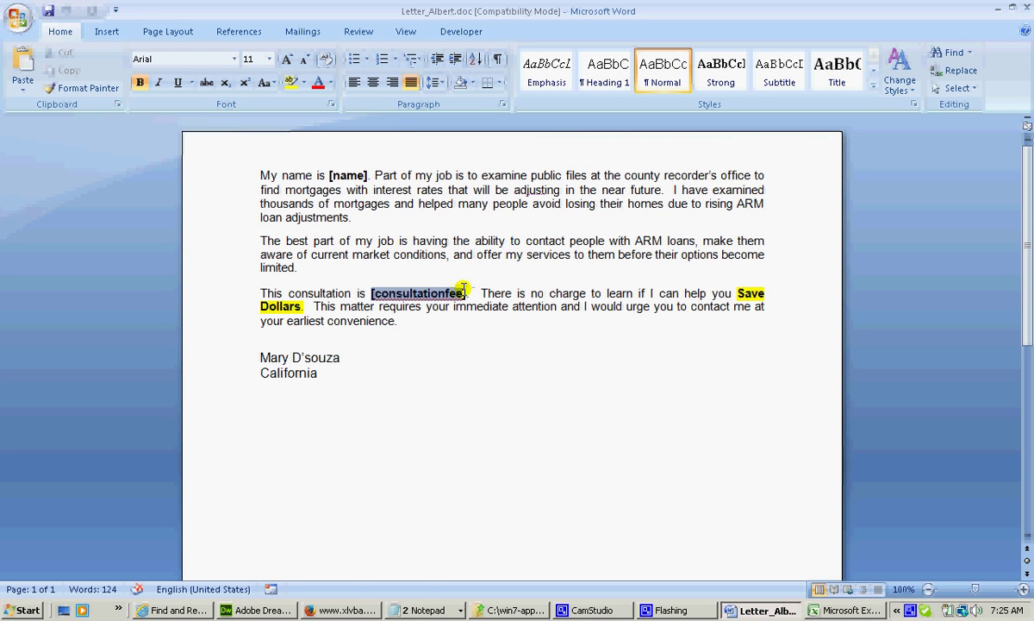
left_click(449, 217)
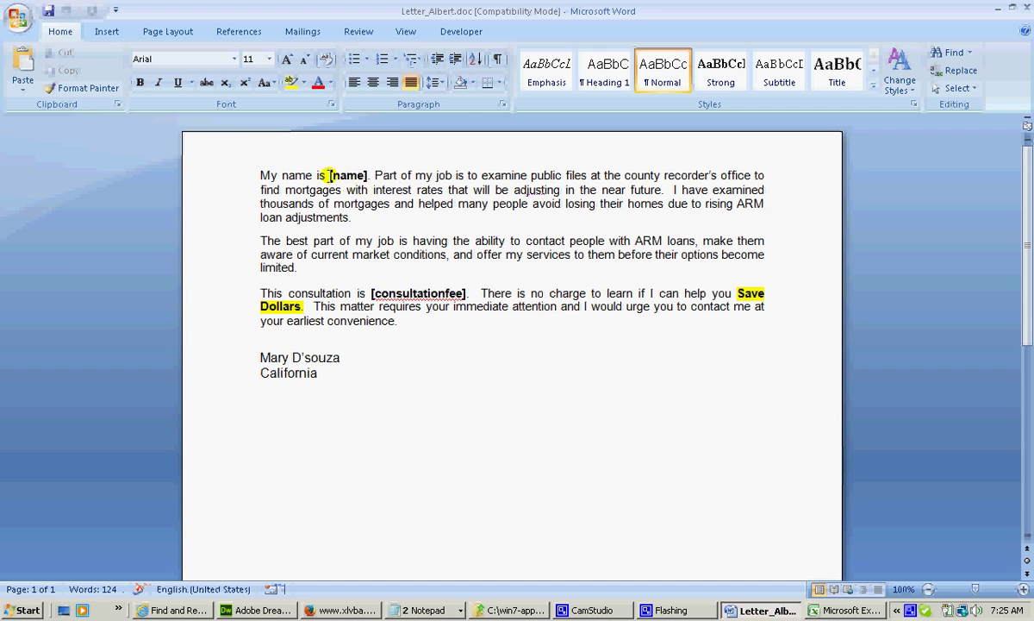
left_click_drag(329, 175, 361, 178)
key("alt+Tab")
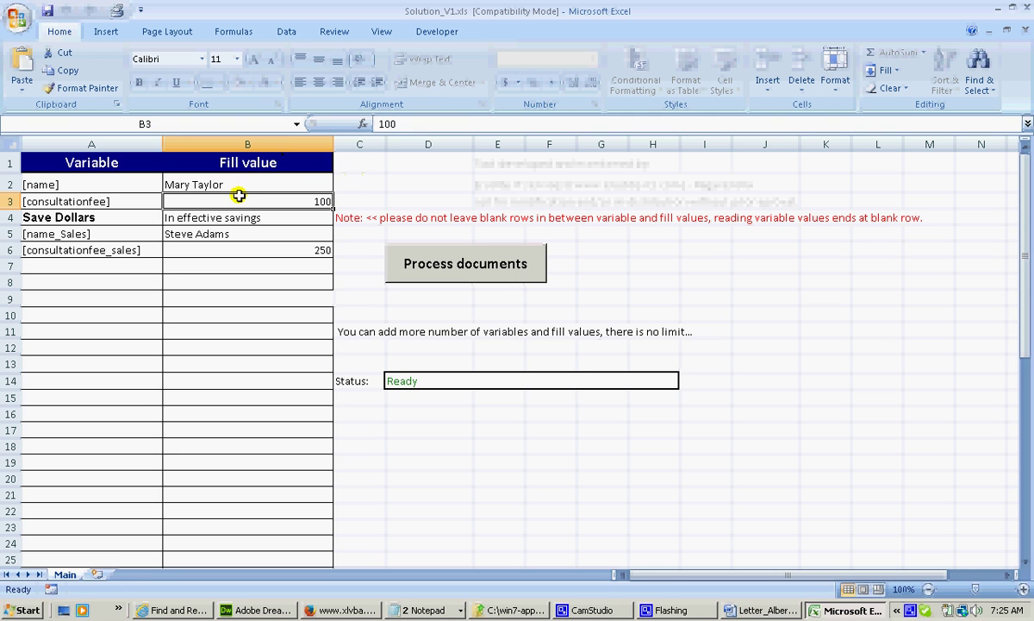
left_click(231, 186)
key("alt+Tab")
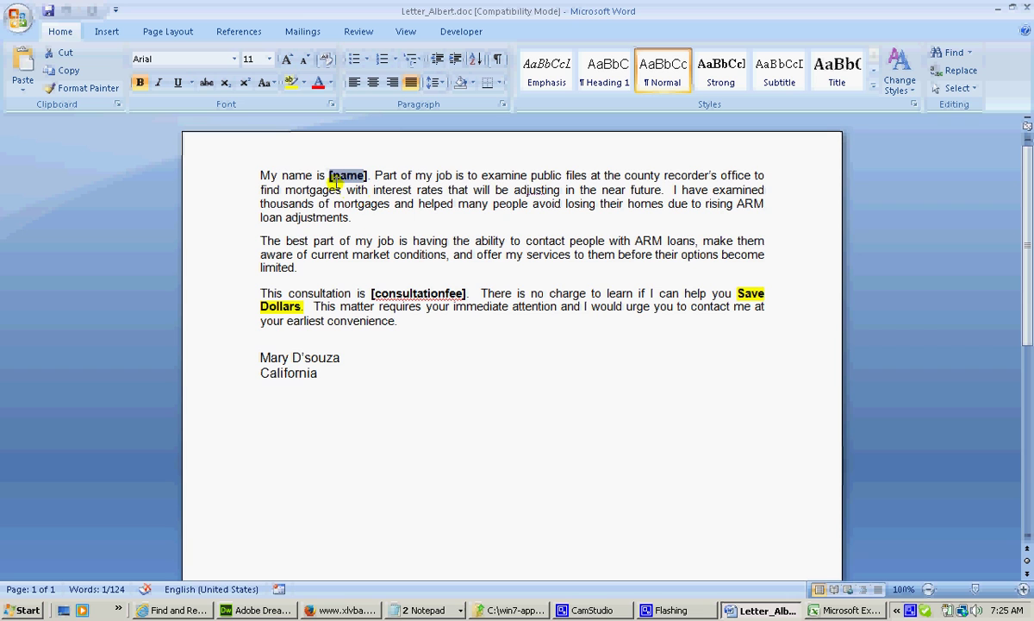
Match the highlighted Save Dollars phrase to A4's fill value In effective savings, then close the letter.
left_click_drag(314, 176, 405, 178)
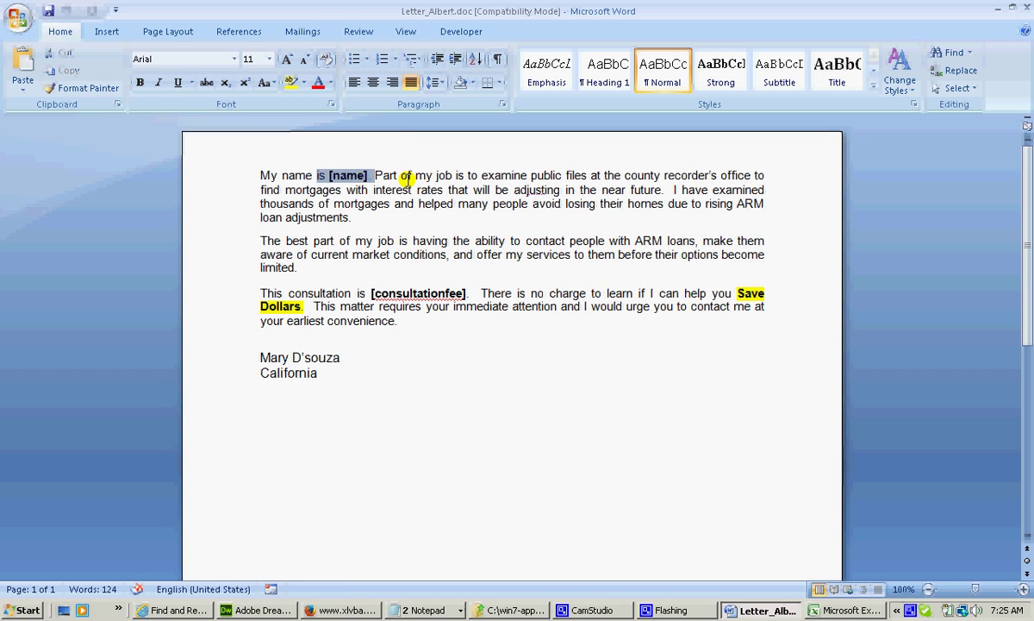
left_click(405, 178)
left_click_drag(738, 295, 312, 306)
key("alt+Tab")
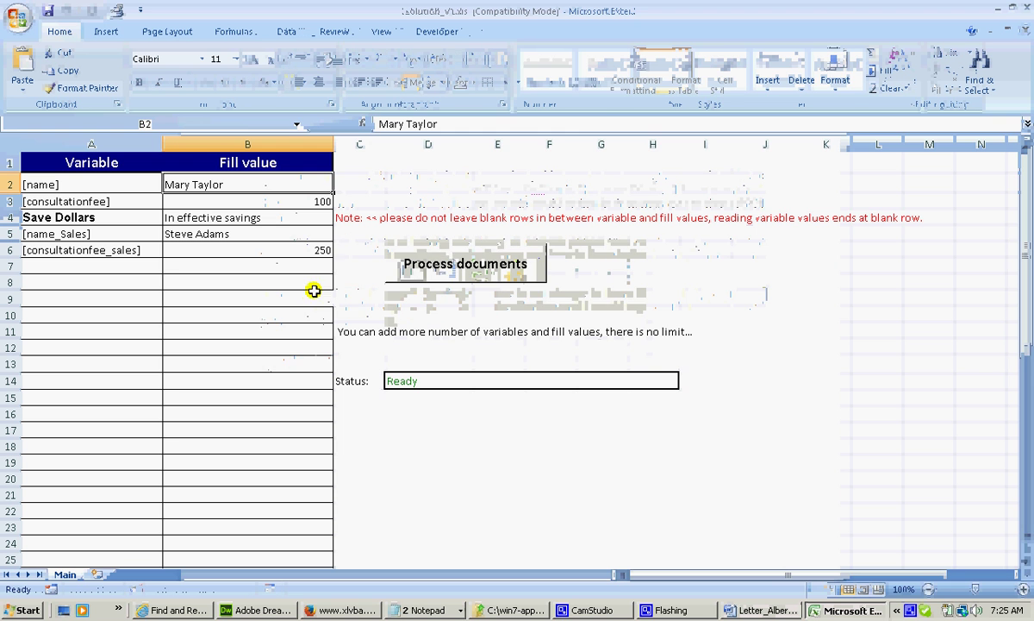
left_click(117, 217)
left_click(176, 217)
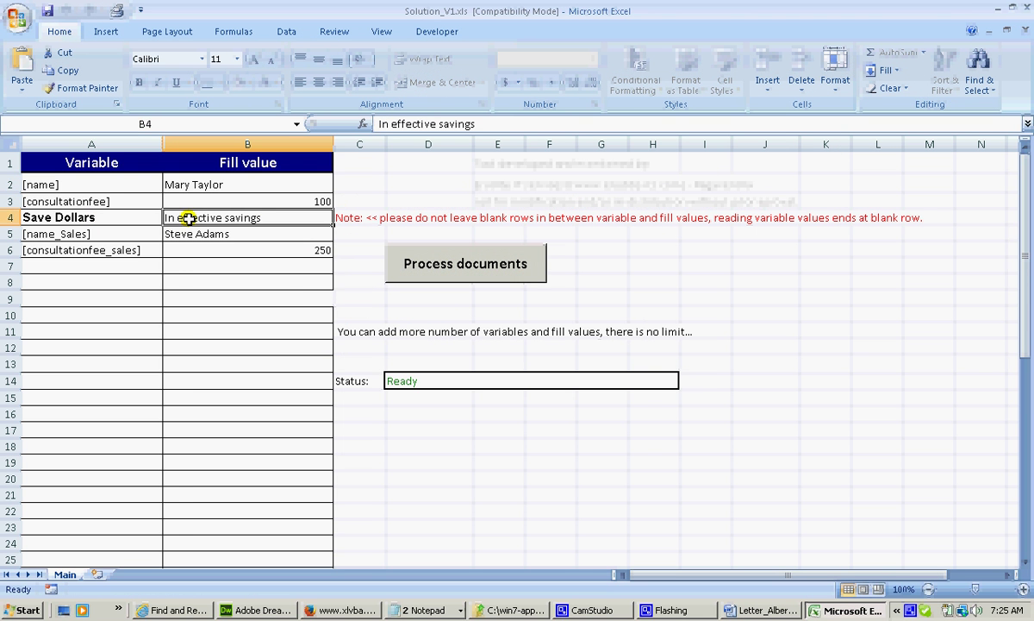
left_click(750, 610)
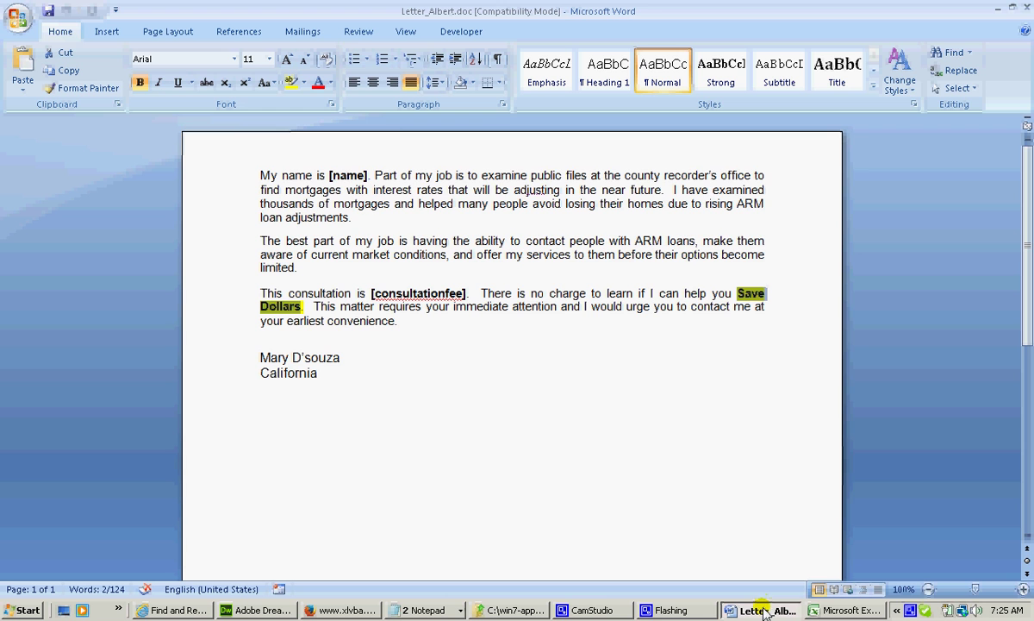
left_click(1027, 7)
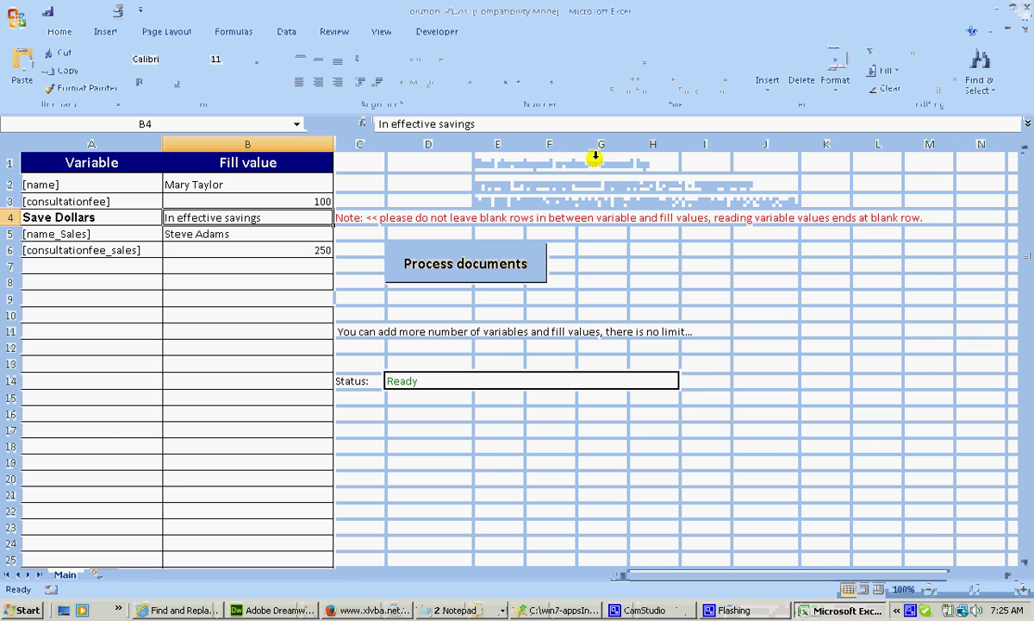
Open Letter_Albert_sales_1.doc instead of Letter_Albert_sales.doc and select its [name_Sales] placeholder.
left_click(561, 610)
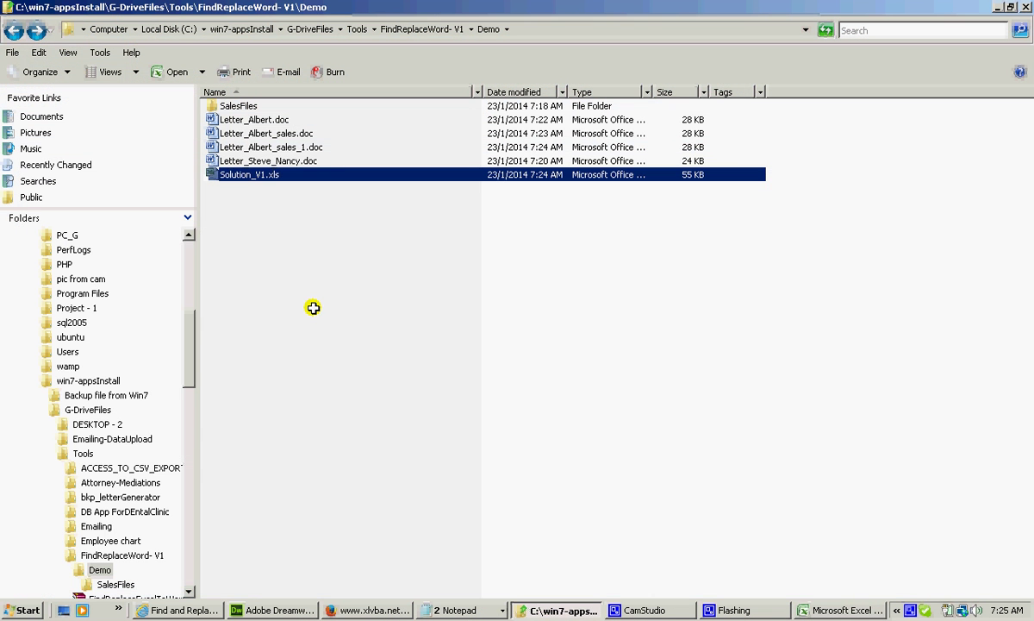
left_click(309, 304)
double_click(281, 135)
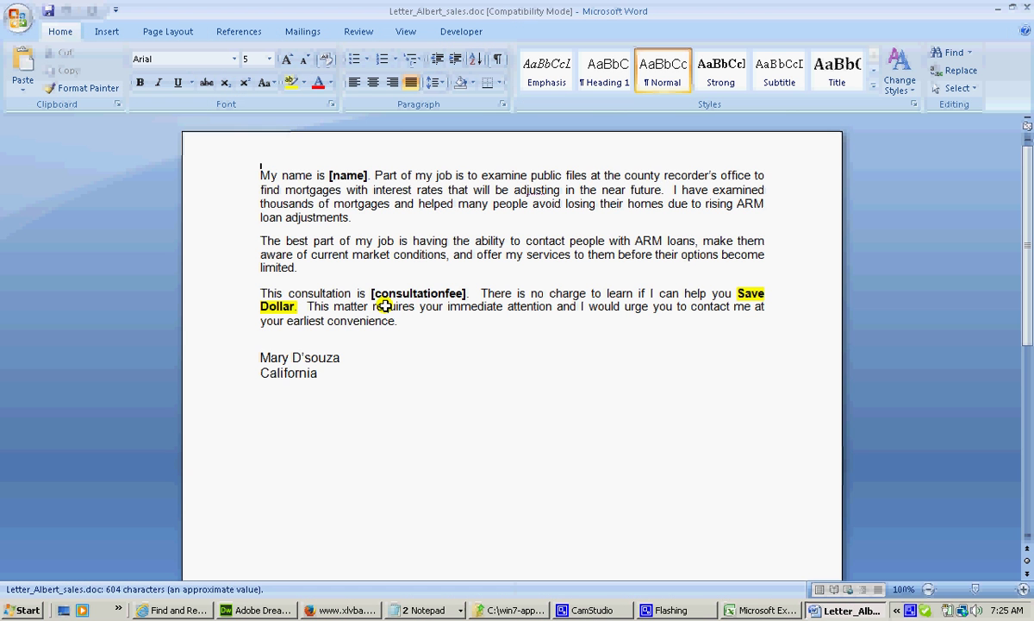
left_click(1028, 6)
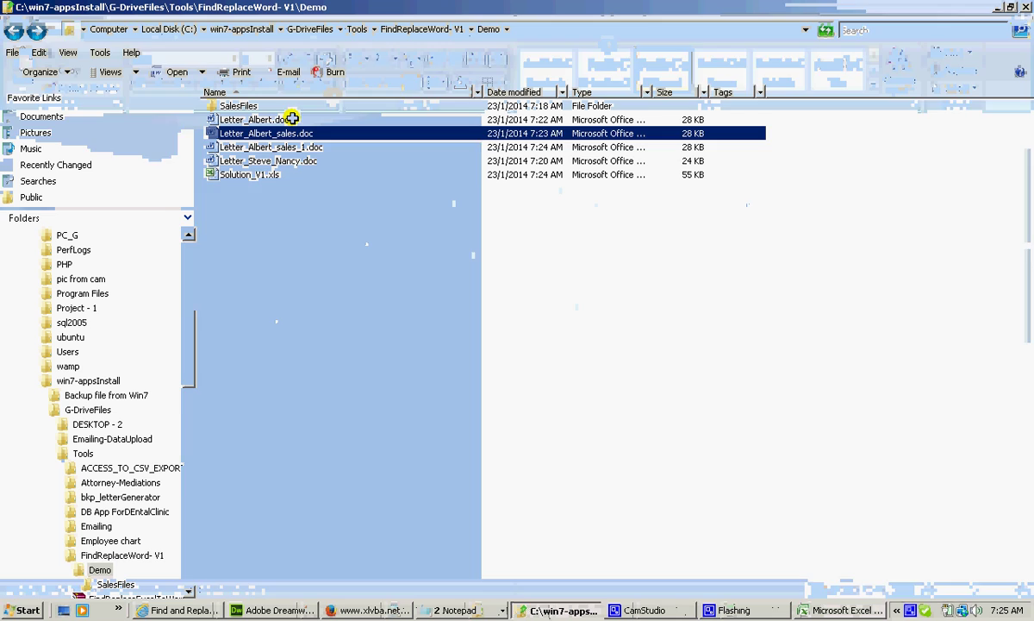
double_click(255, 147)
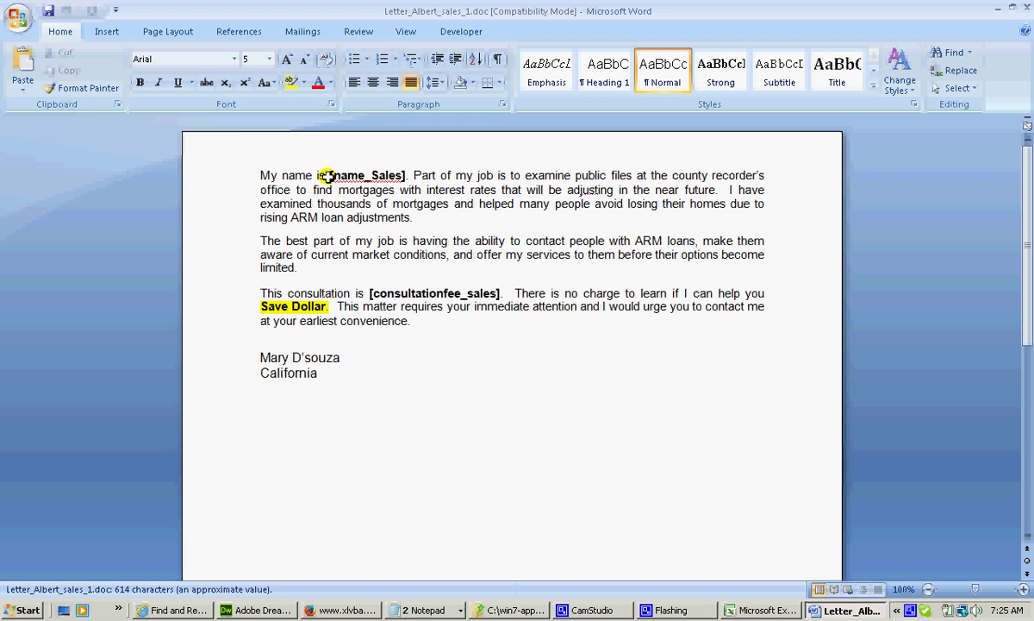
left_click_drag(328, 175, 390, 175)
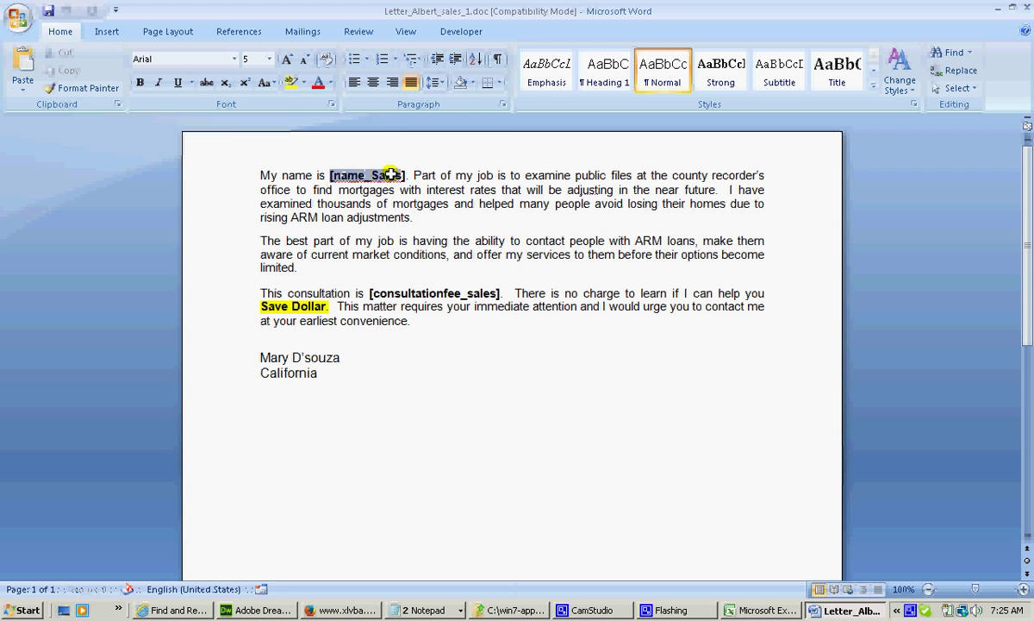
Compare the letter's [name_Sales] and [consultationfee_sales] placeholders with rows A5:B6, including the fee 250.
key("alt+Tab")
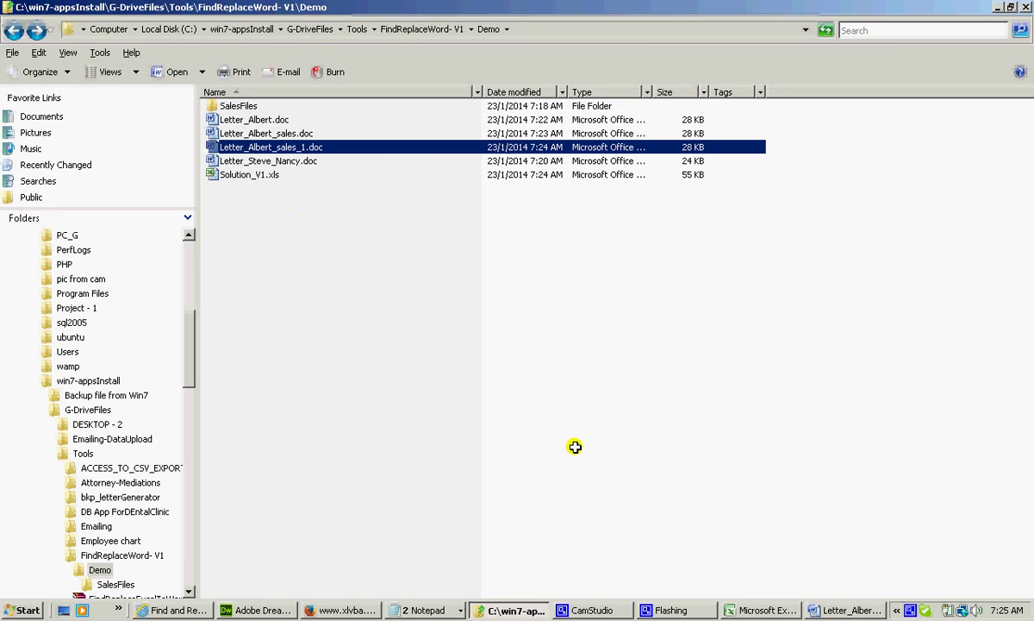
key("alt+Tab")
left_click(750, 609)
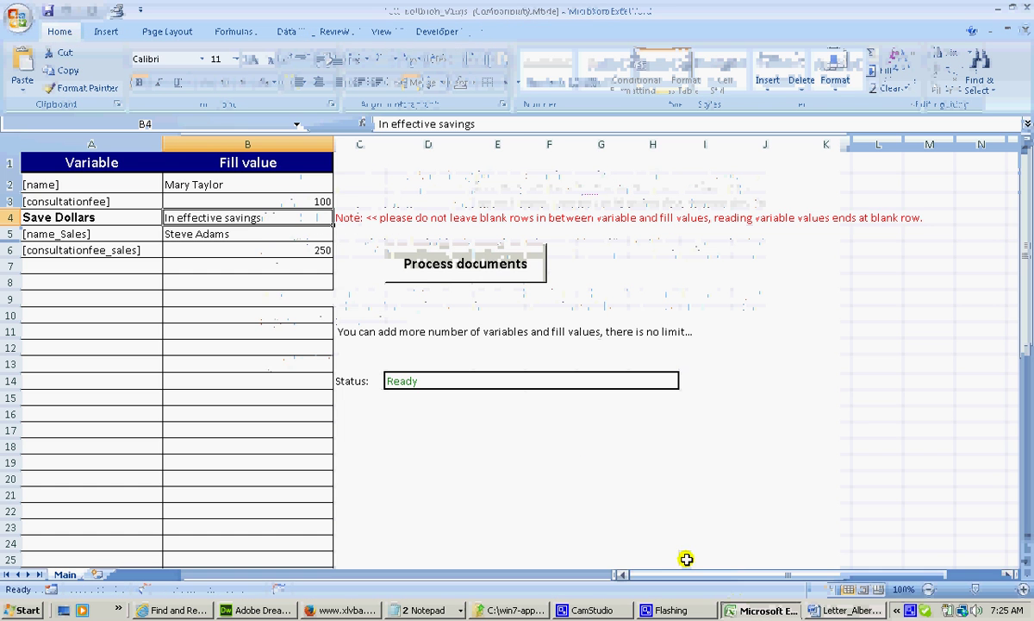
left_click(74, 233)
left_click(207, 234)
key("alt+Tab")
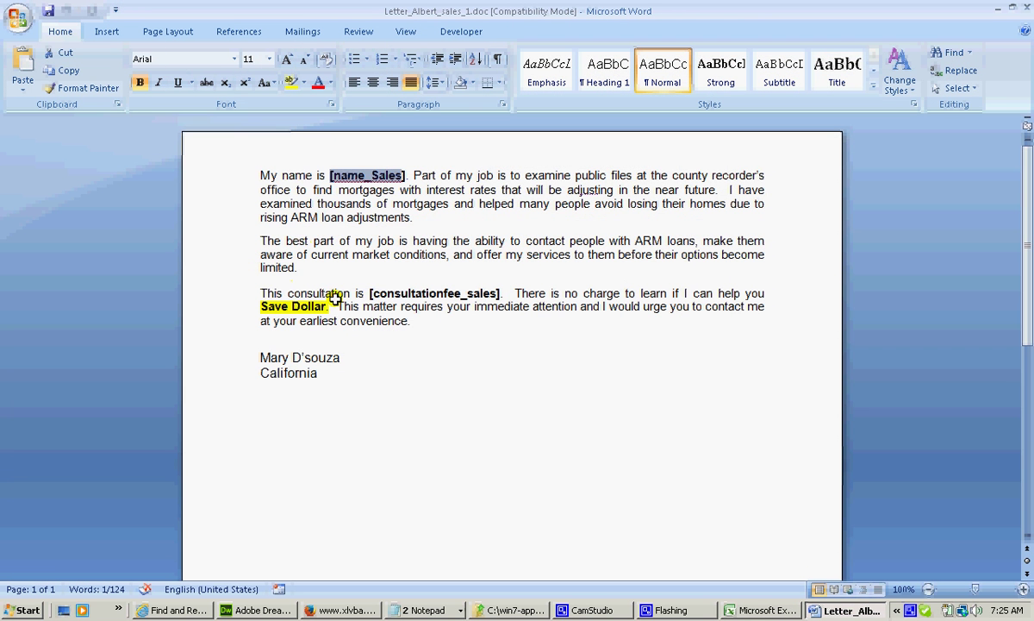
left_click(363, 293)
key("alt+Tab")
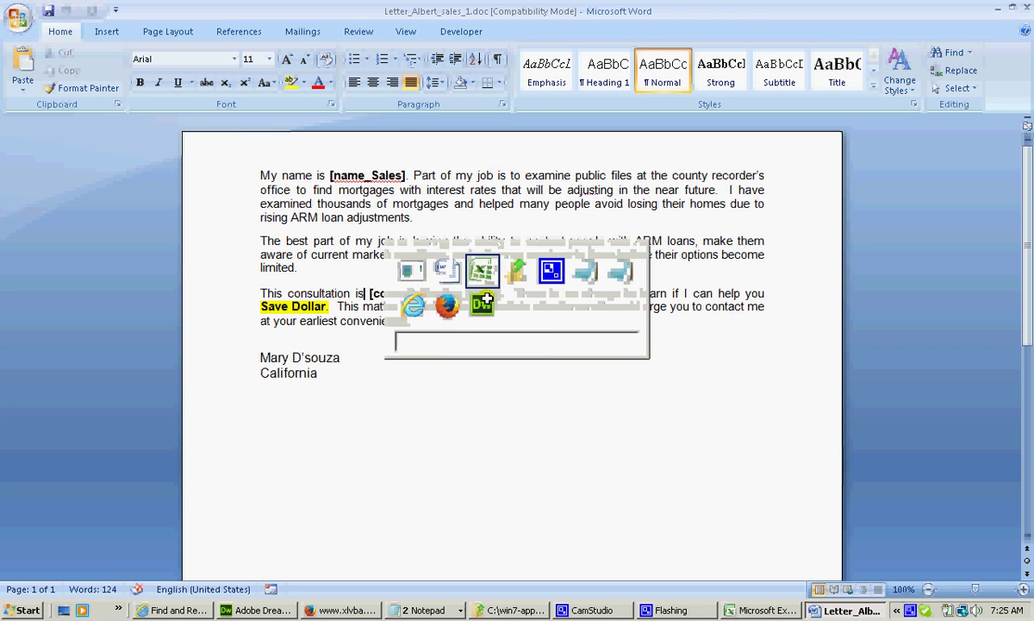
left_click(116, 249)
left_click(255, 255)
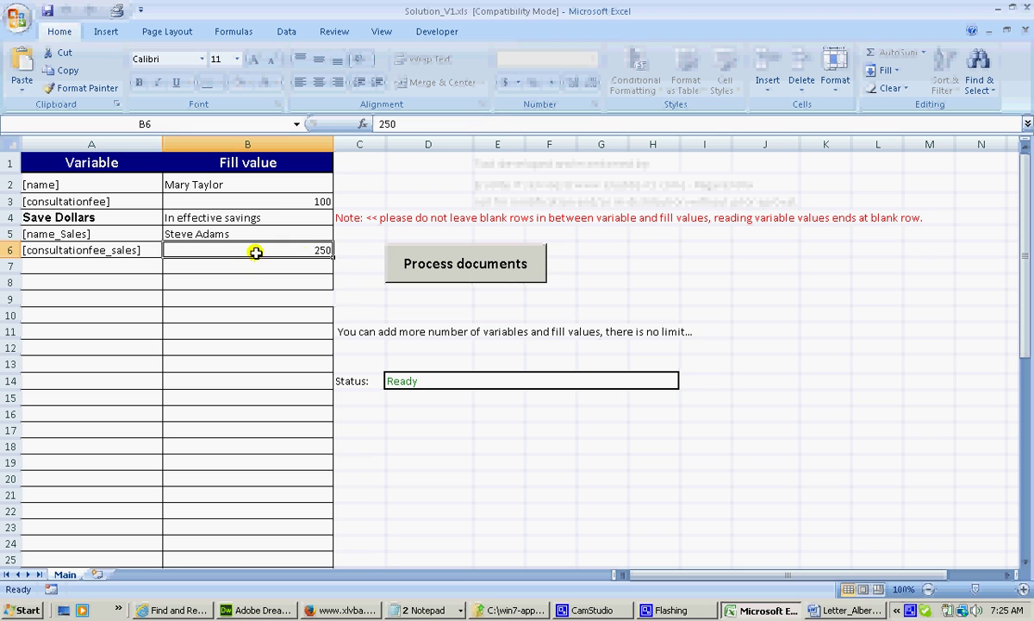
Close the sales letter and bring the Solution_V1.xls workbook back up.
left_click(825, 609)
left_click(1023, 8)
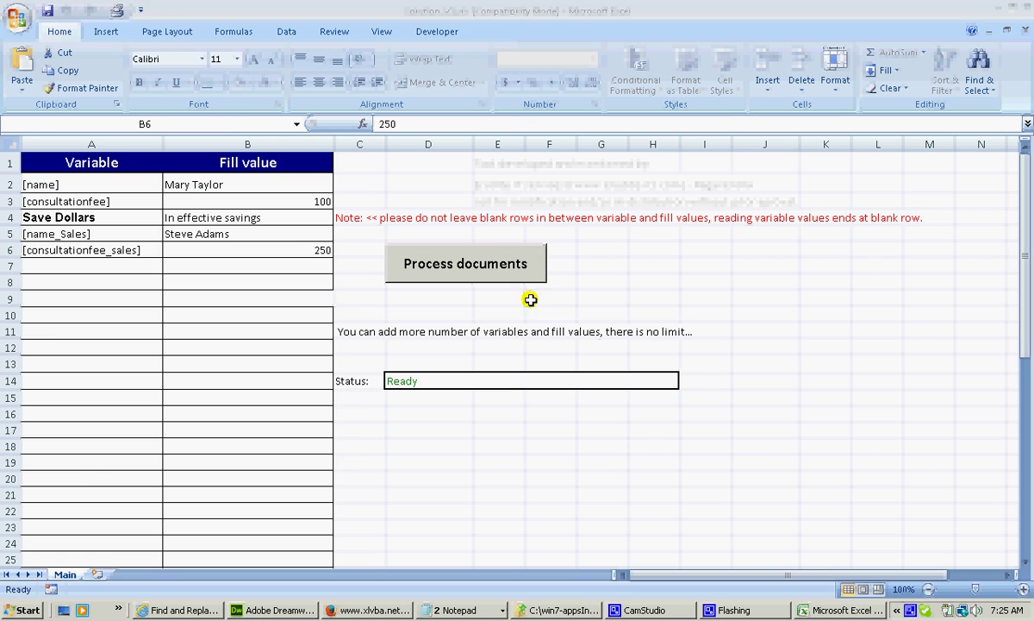
left_click(556, 609)
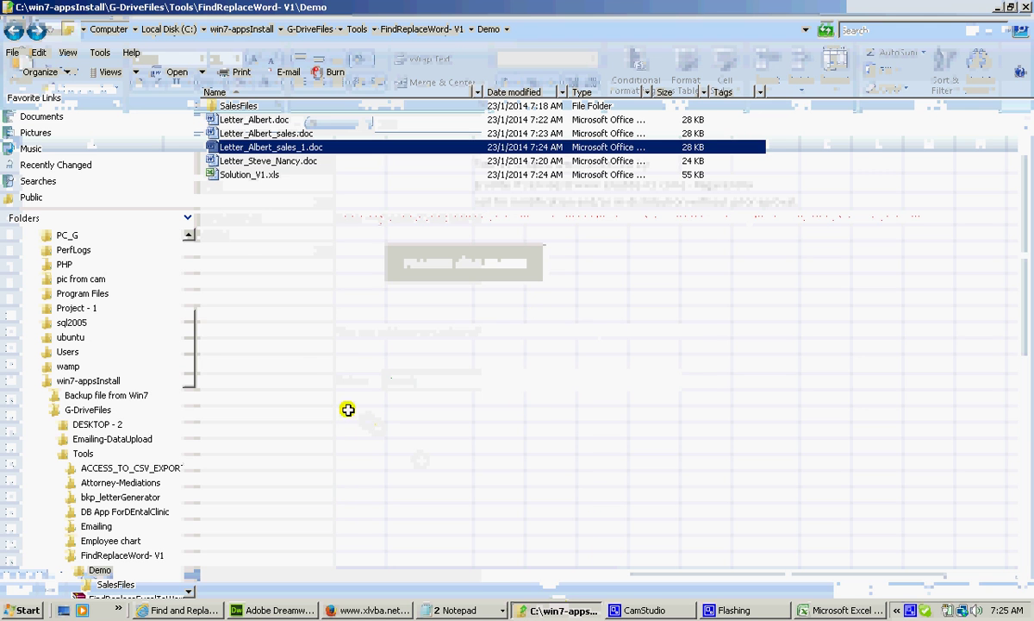
left_click(224, 173)
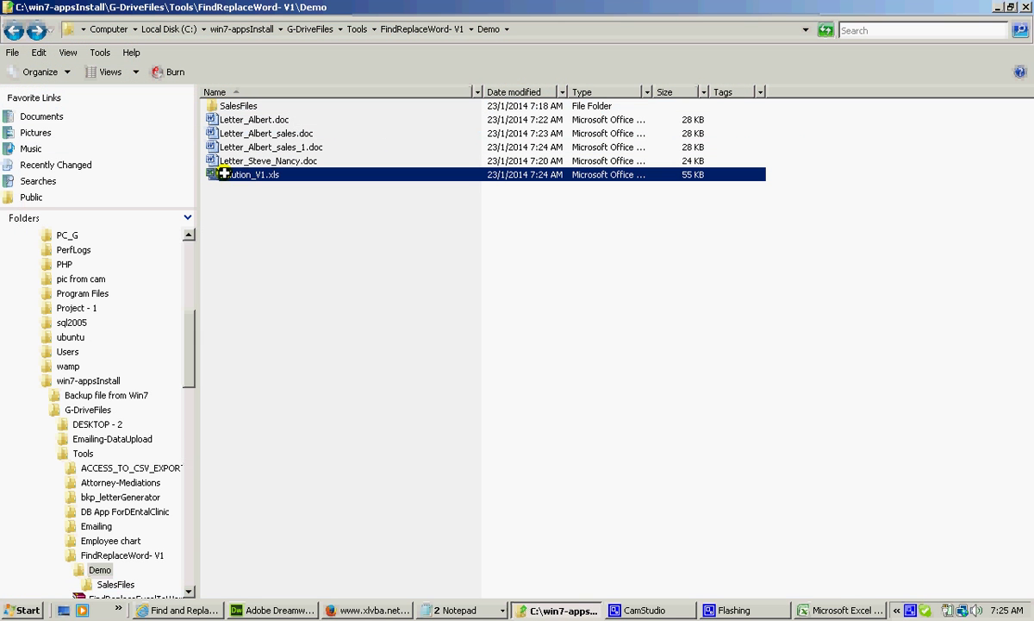
left_click(832, 610)
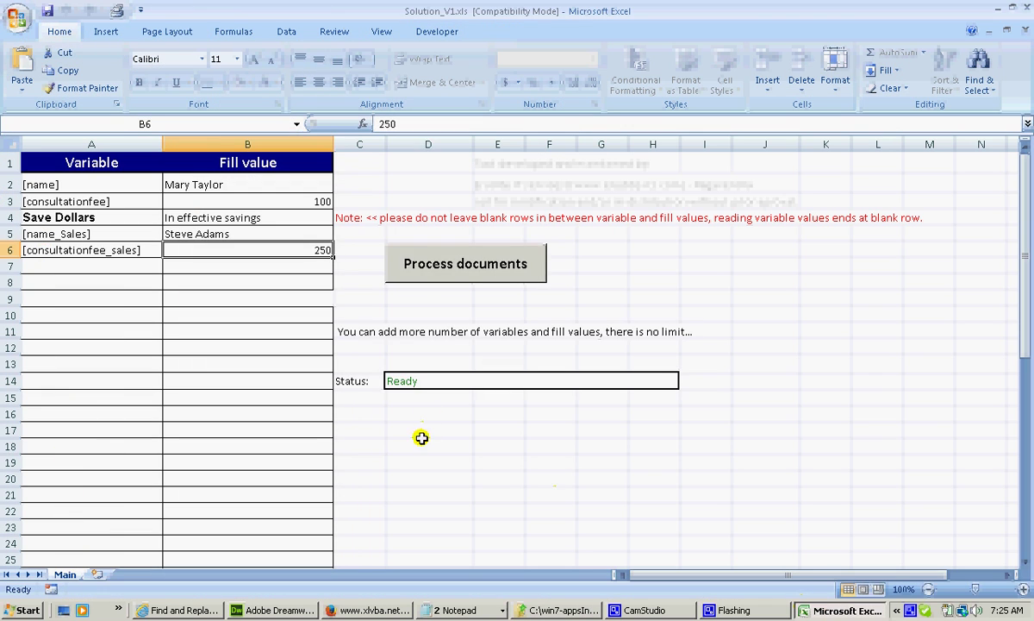
Run Process documents and confirm processing of all doc files in the Demo folder.
left_click(422, 441)
left_click(435, 266)
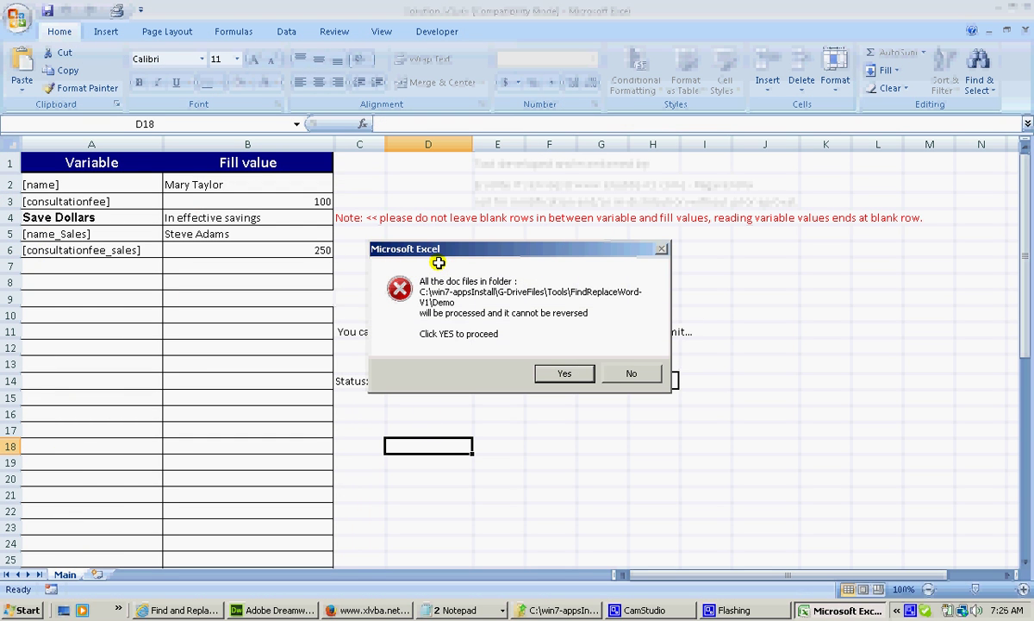
left_click_drag(459, 249, 459, 207)
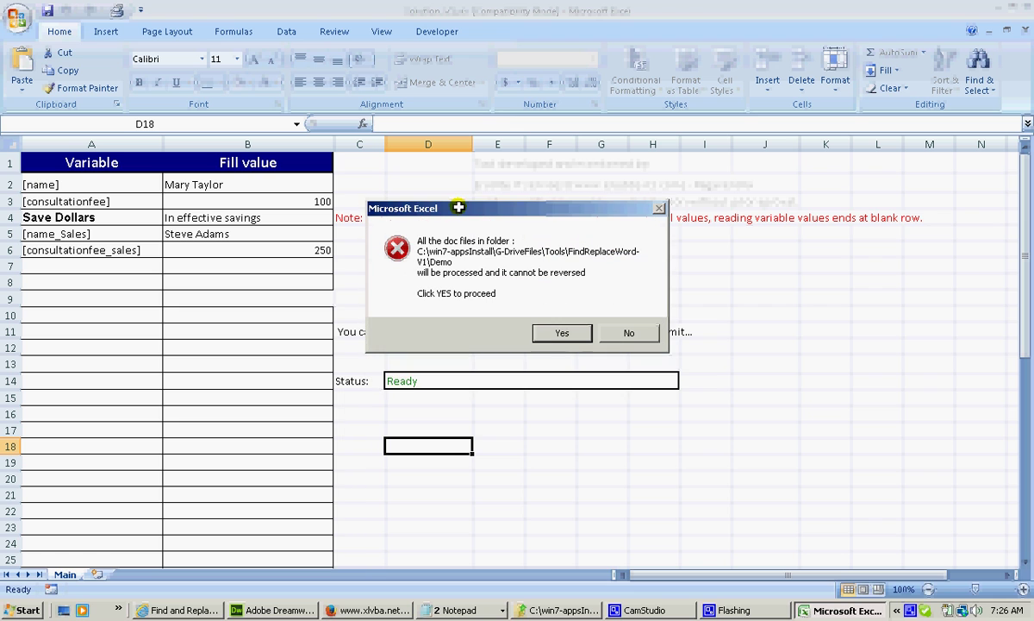
left_click(541, 333)
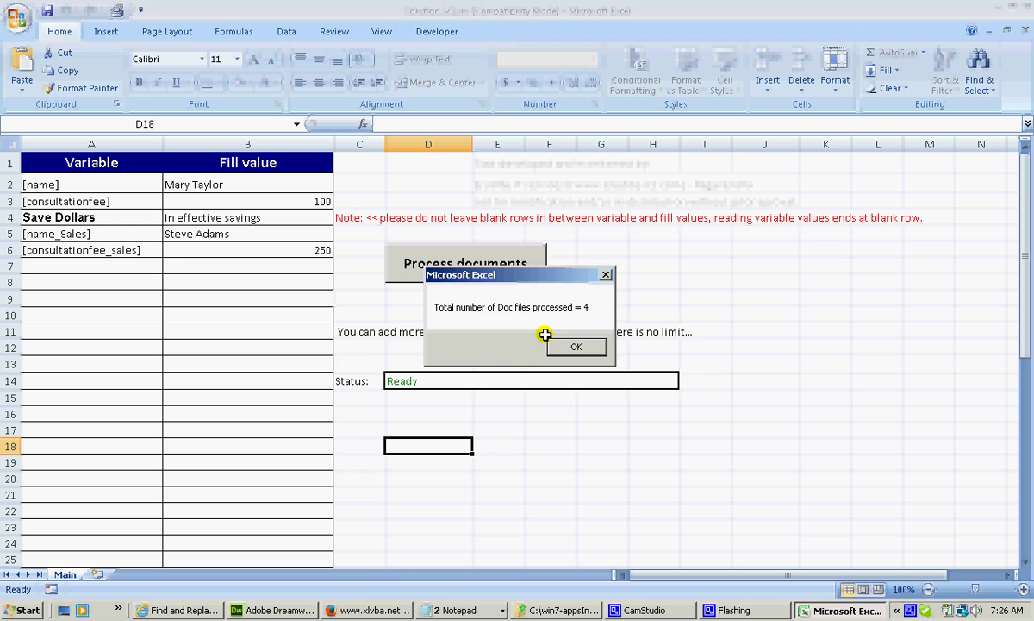
Dismiss the files-processed message and open Letter_Albert.doc from the Demo folder.
left_click(572, 347)
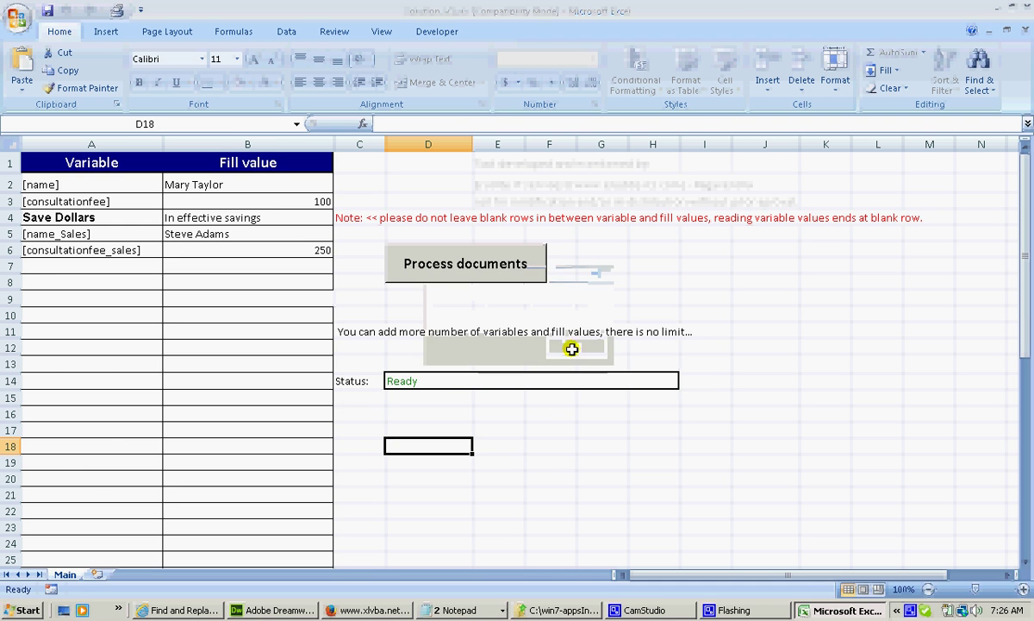
left_click(534, 610)
left_click(225, 115)
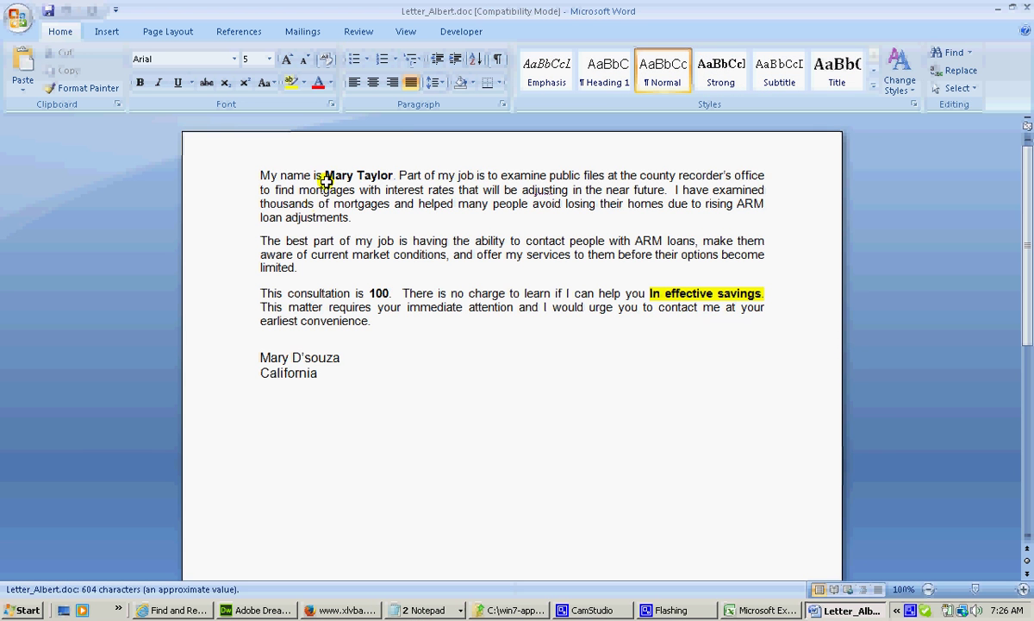
Verify the filled-in name, fee 100 and In effective savings, then close the letter.
left_click_drag(326, 181, 369, 175)
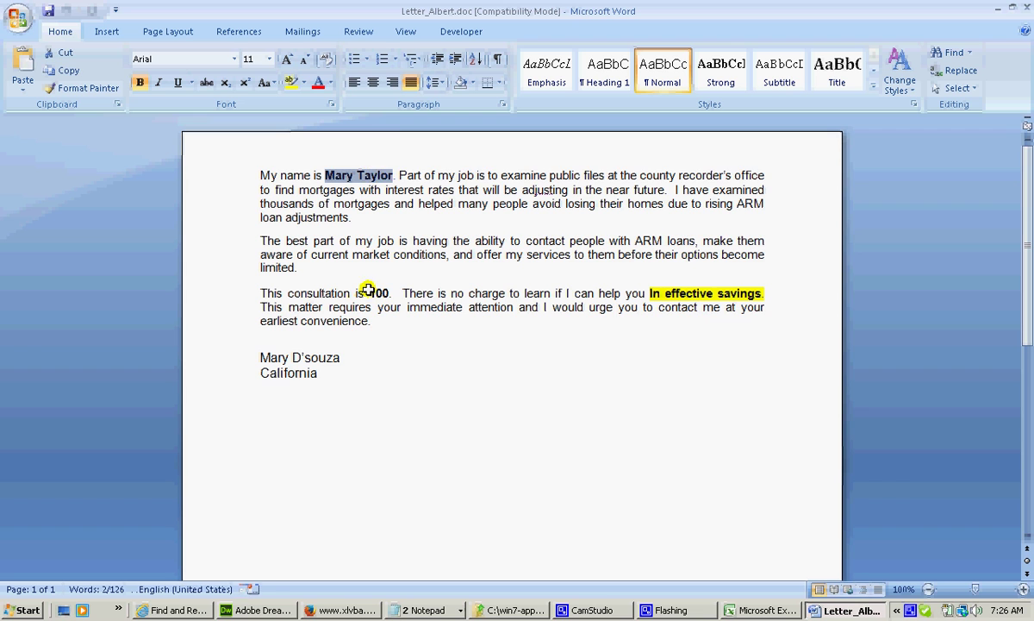
left_click_drag(370, 293, 390, 293)
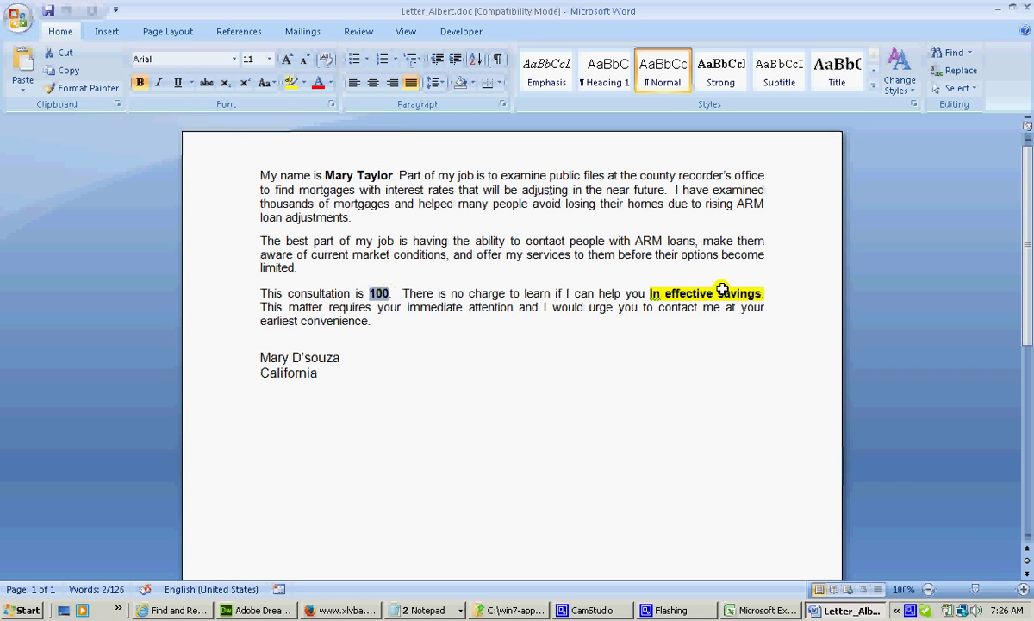
left_click_drag(649, 293, 711, 293)
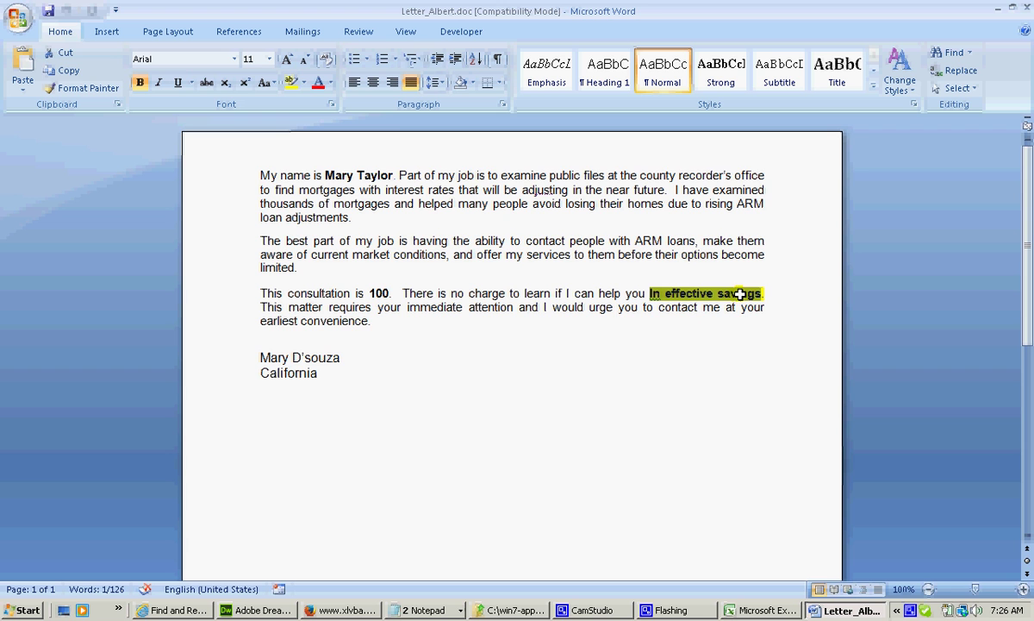
left_click(698, 307)
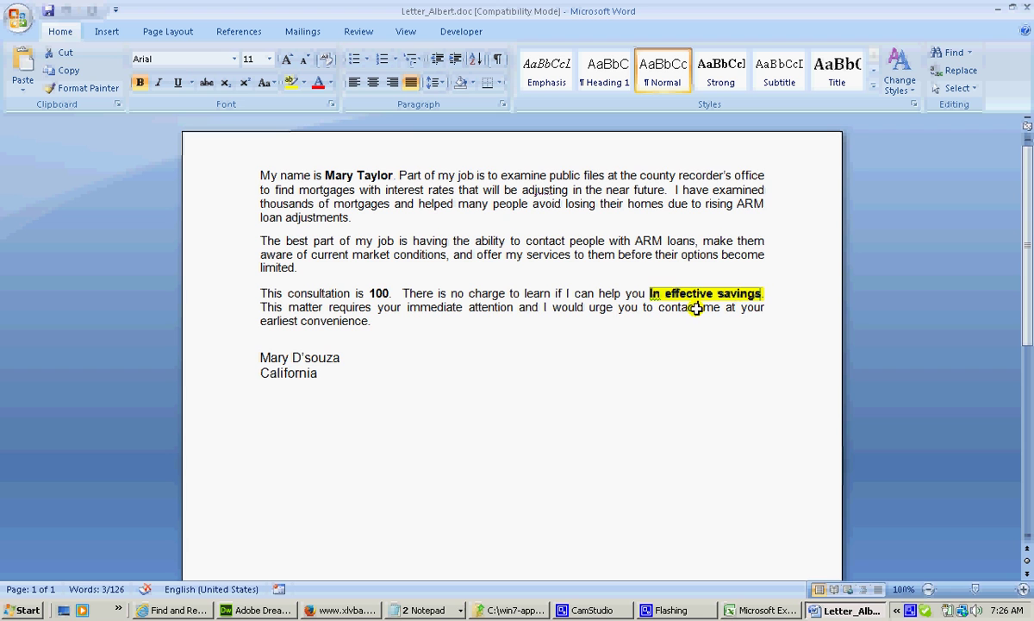
left_click(1026, 7)
left_click(257, 147)
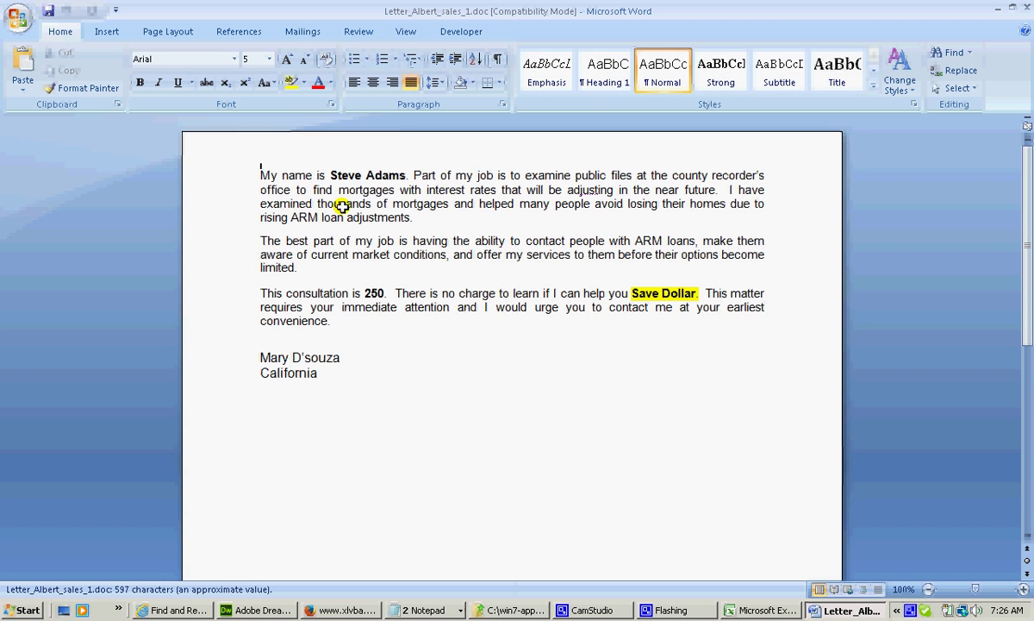
Cross-check the sales letter's filled-in name against the name_Sales row A5:B5 in Solution_V1.xls.
left_click_drag(333, 175, 392, 173)
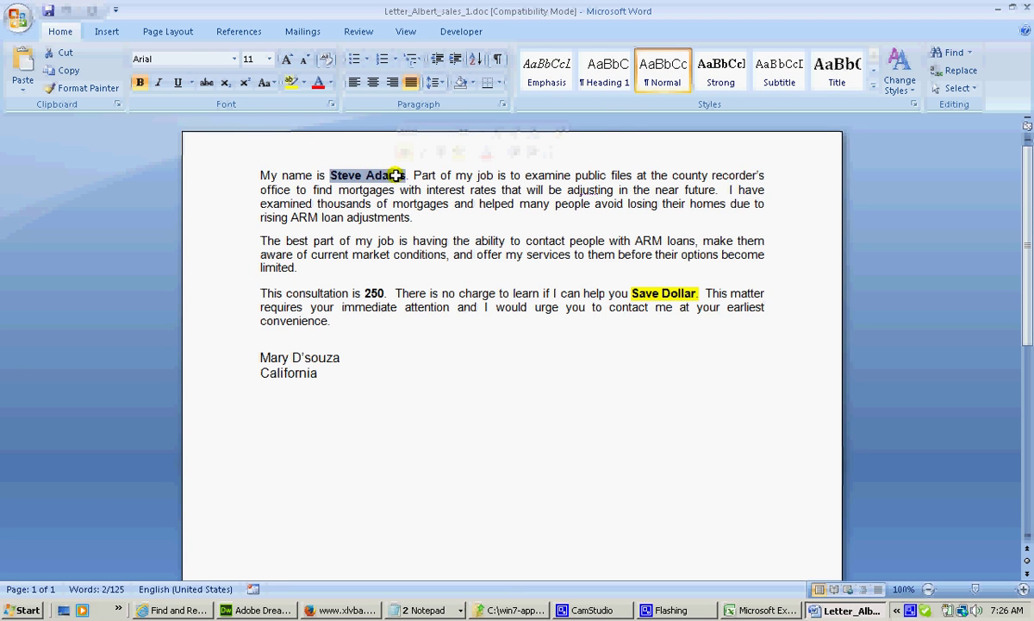
key("alt+Tab")
left_click(762, 609)
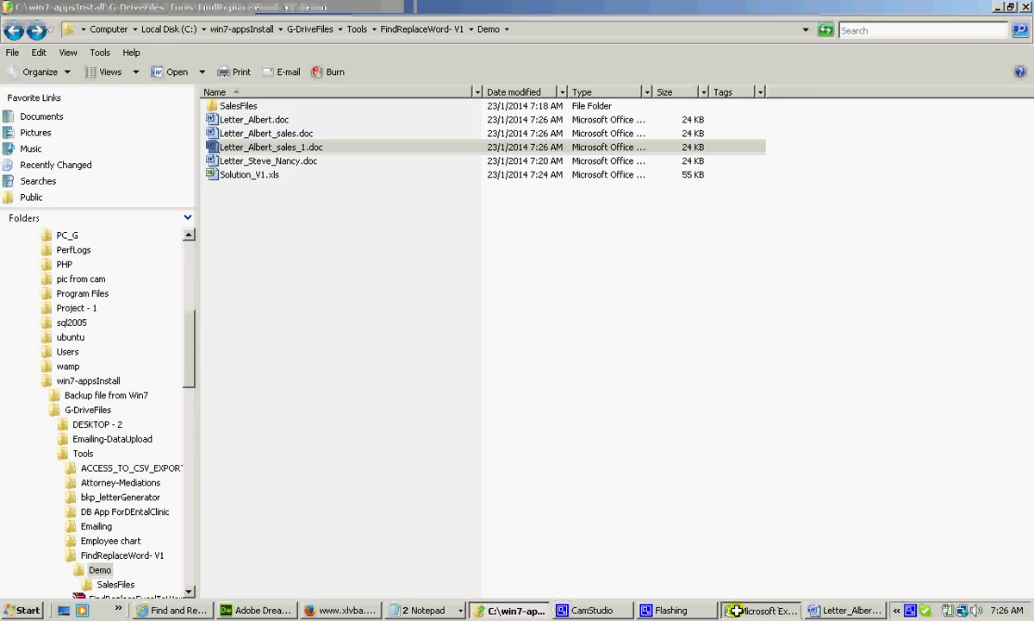
left_click(211, 233)
left_click_drag(64, 232, 213, 232)
key("alt+Tab")
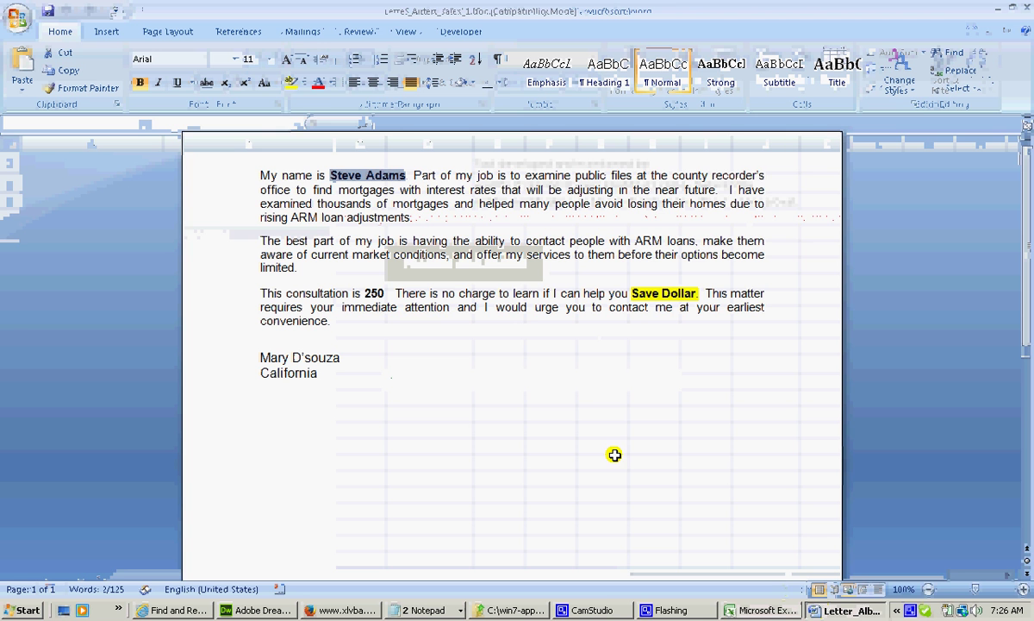
key("ctrl+End")
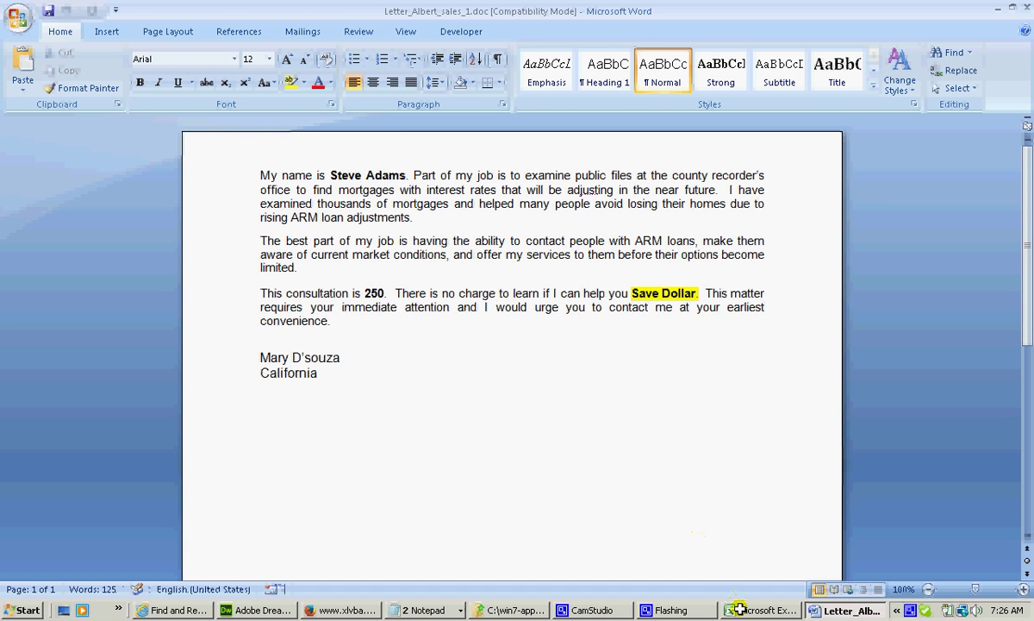
key("alt+Tab")
Review the consultationfee_sales value 250 and the Save Dollars variable in the tool.
left_click(151, 249)
left_click(226, 249)
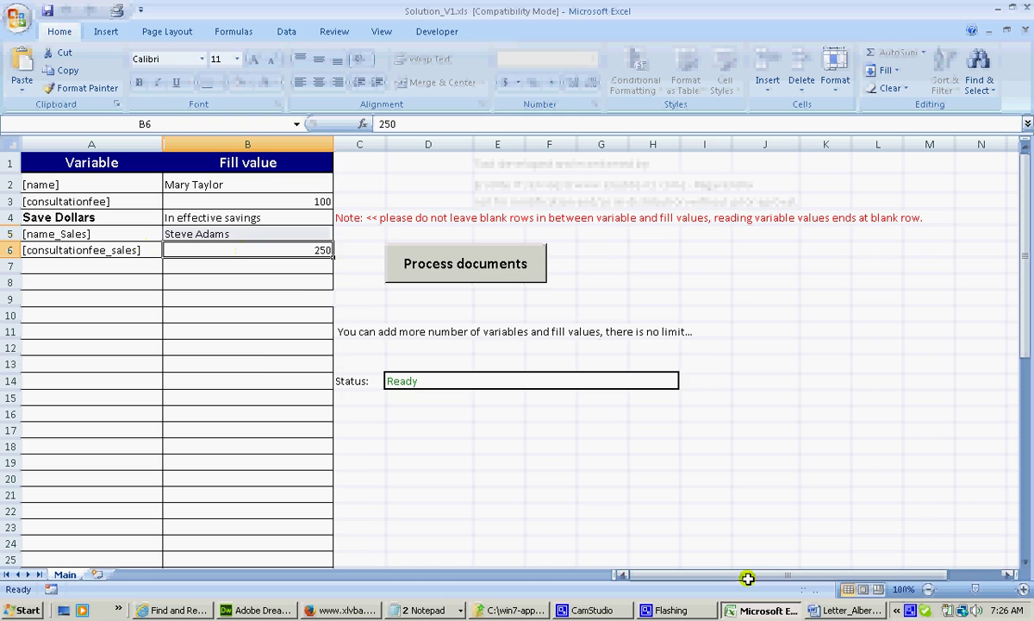
key("alt+Tab")
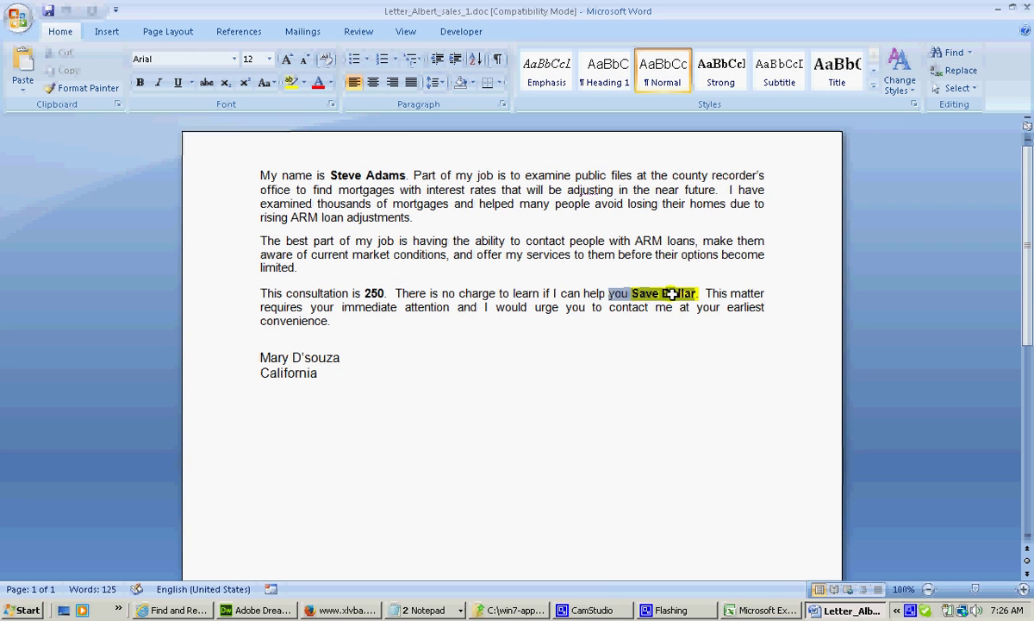
left_click(763, 608)
left_click(249, 300)
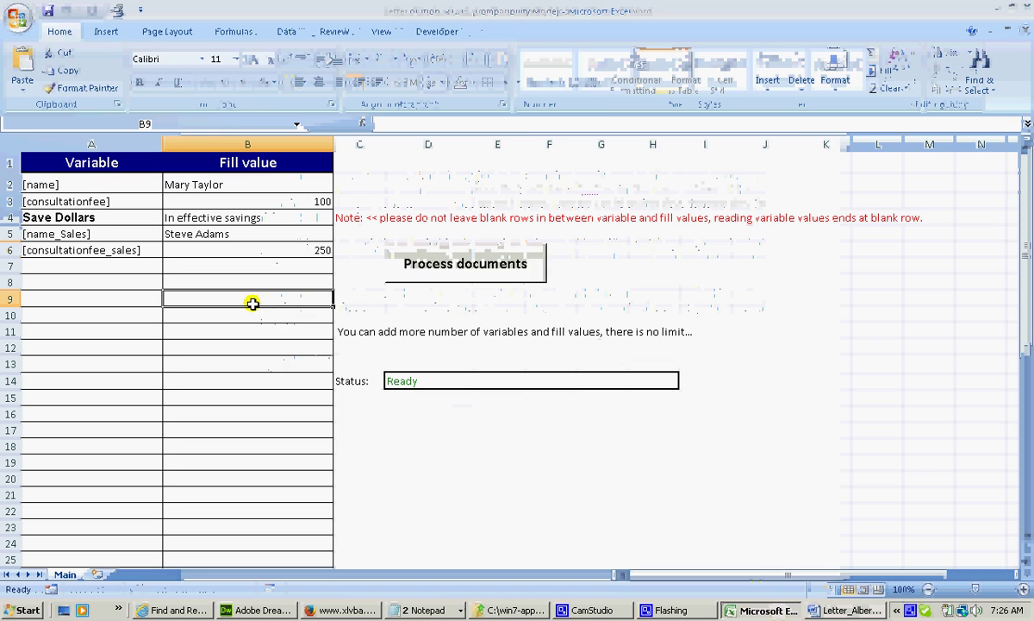
left_click(92, 218)
left_click(223, 226)
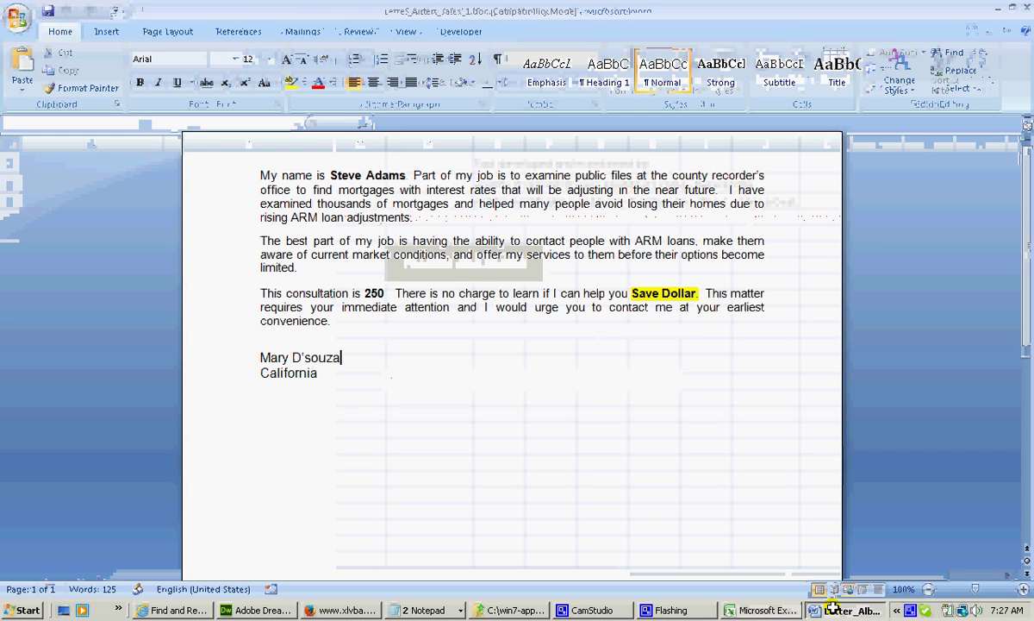
Correct the letter's highlighted phrase from Save Dollar to Save Dollars and save it.
left_click(841, 610)
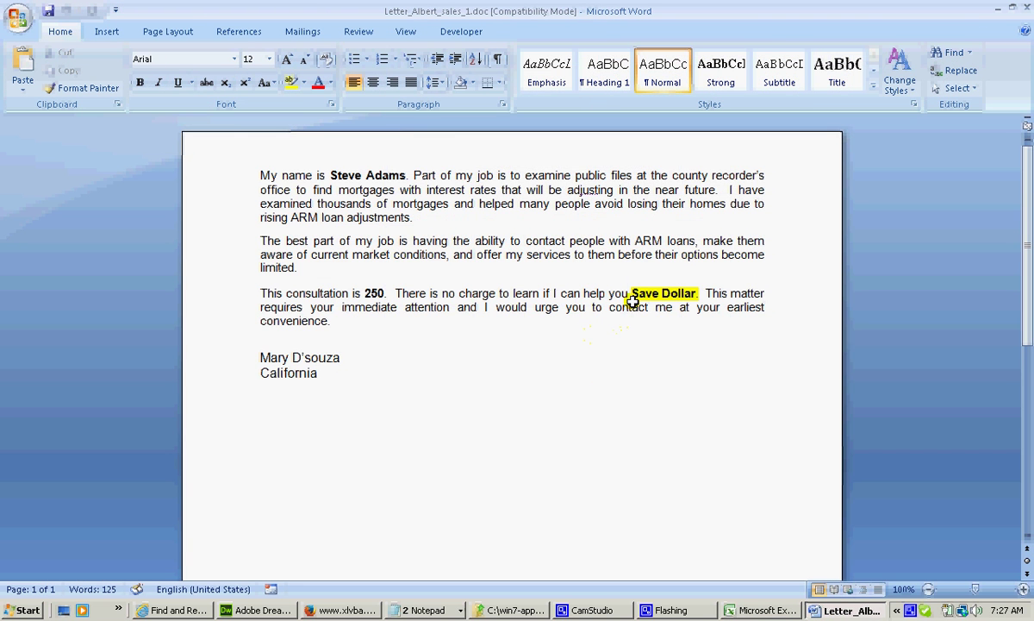
left_click_drag(635, 293, 678, 294)
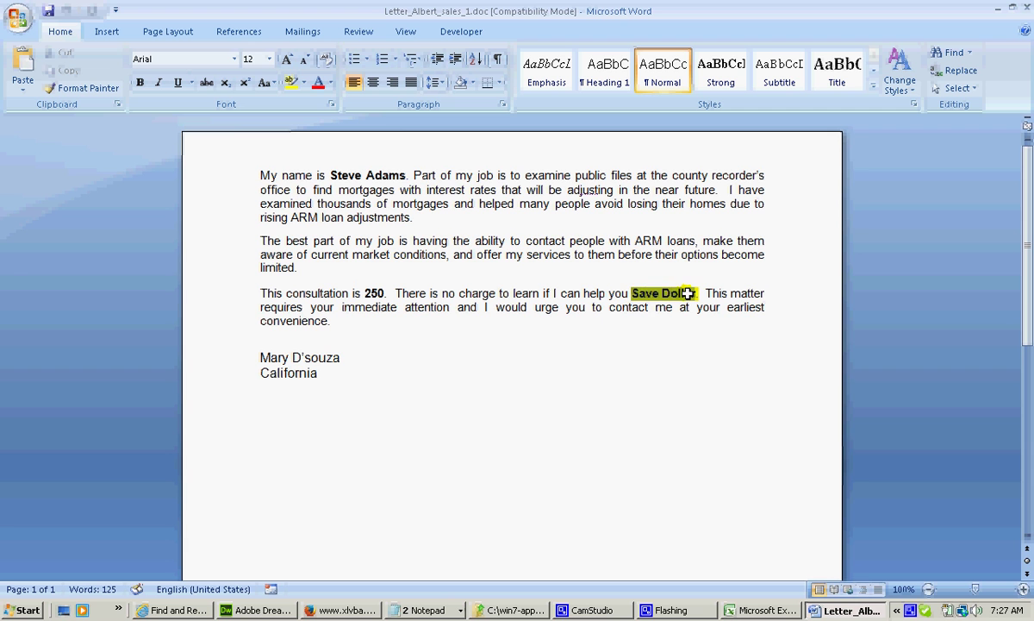
left_click(680, 307)
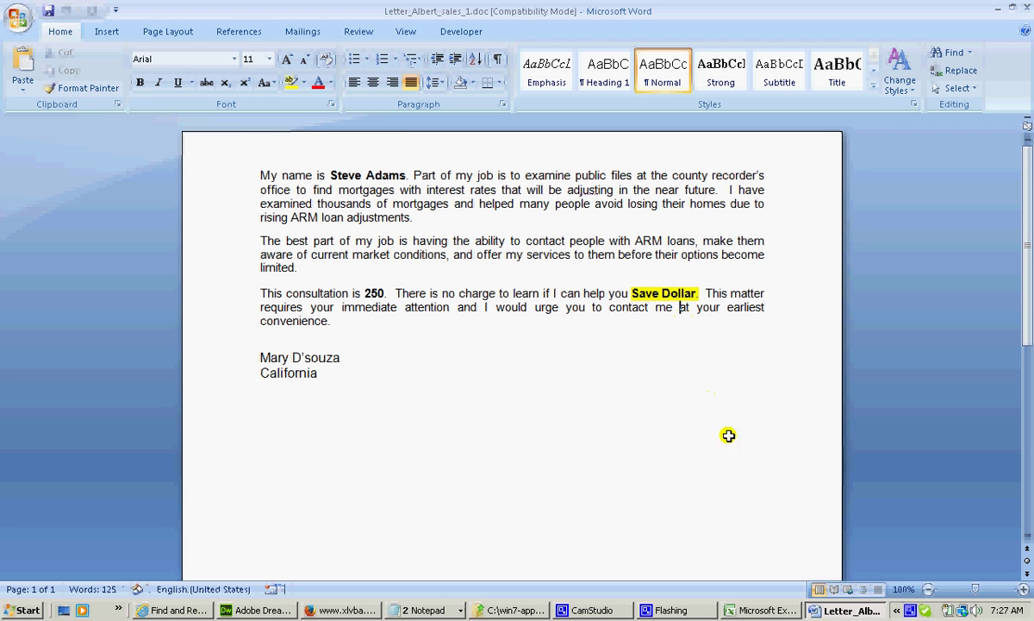
left_click(754, 610)
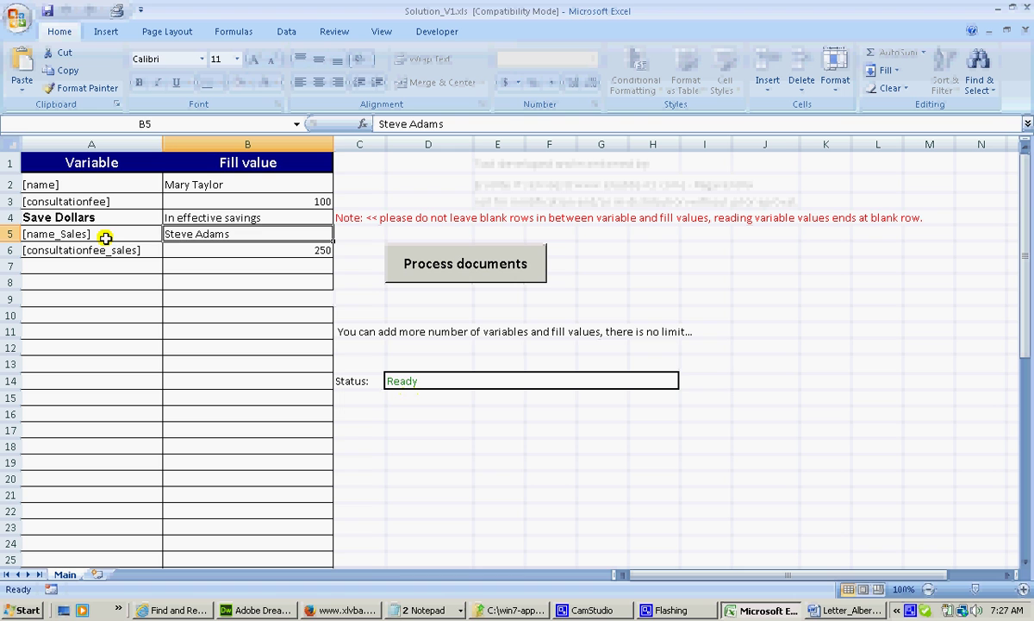
left_click(80, 218)
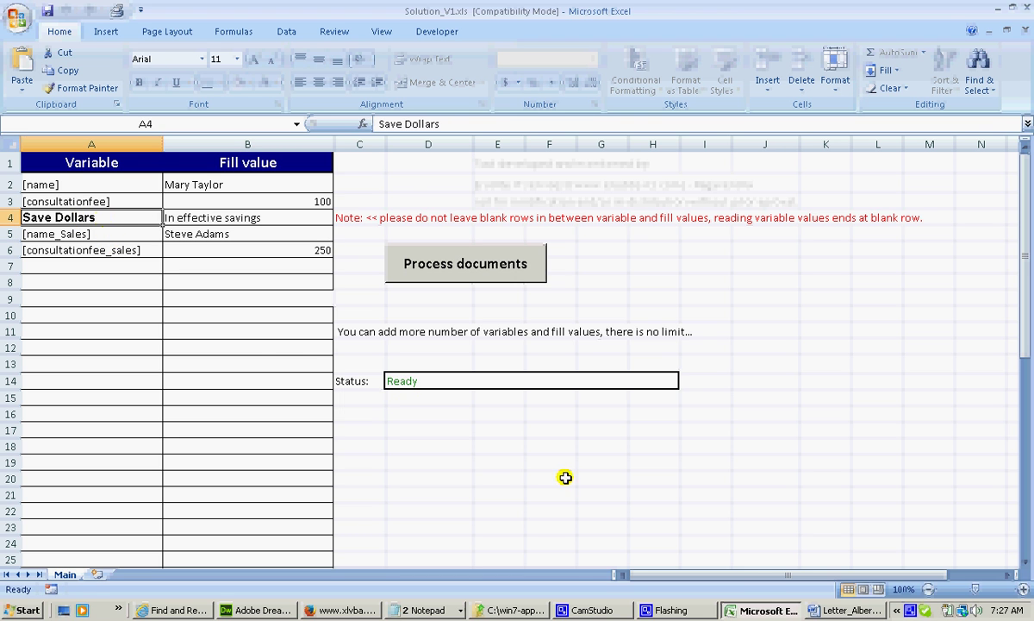
left_click(815, 609)
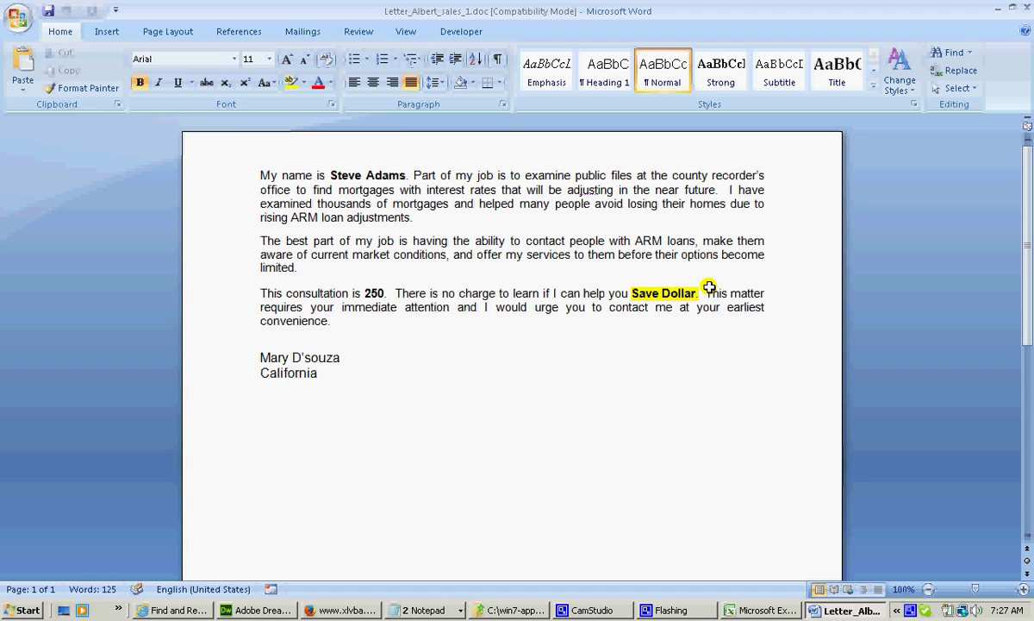
type("s")
left_click(48, 11)
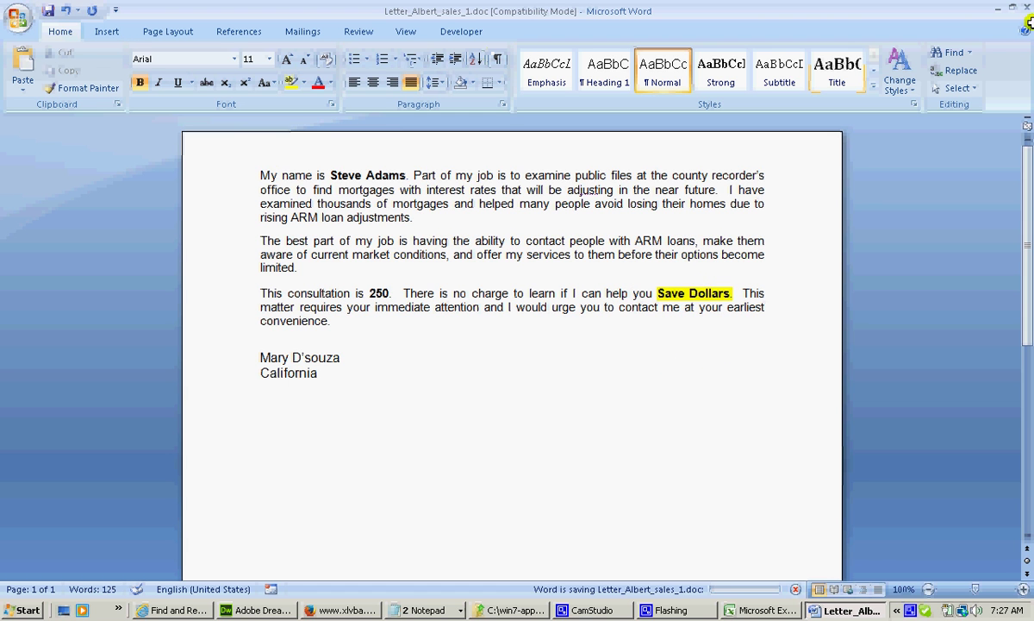
Close the corrected letter and rerun Process documents, confirming all 4 Demo doc files.
left_click(1024, 6)
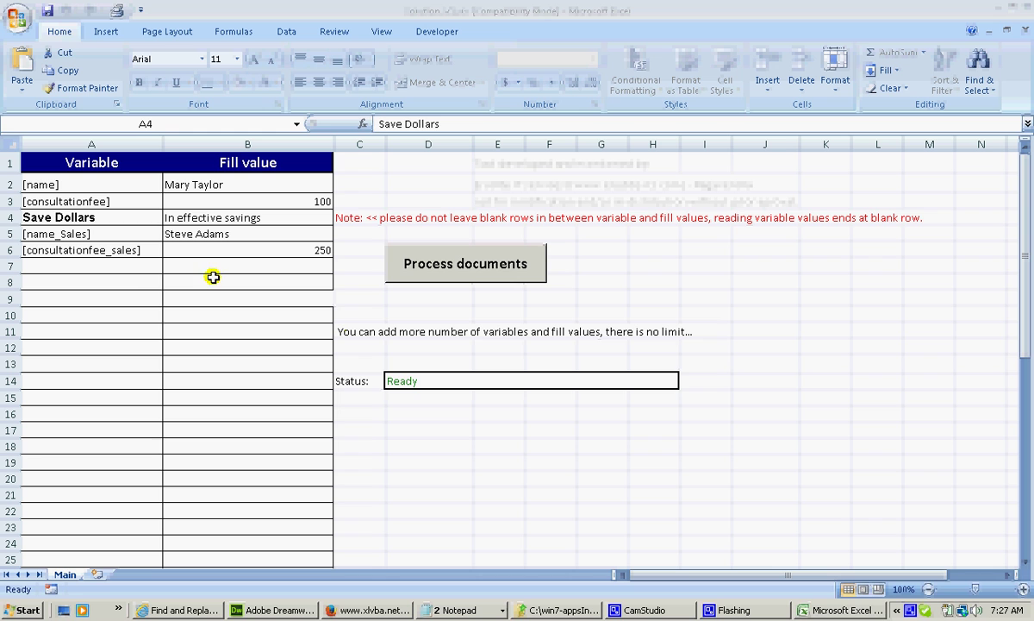
left_click(198, 276)
left_click(503, 276)
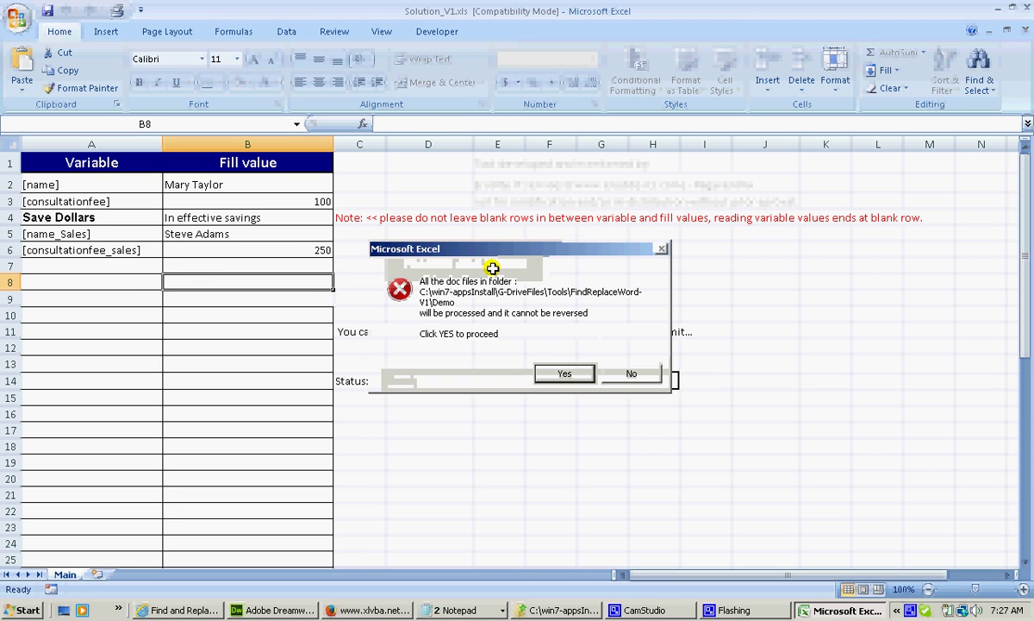
left_click(539, 372)
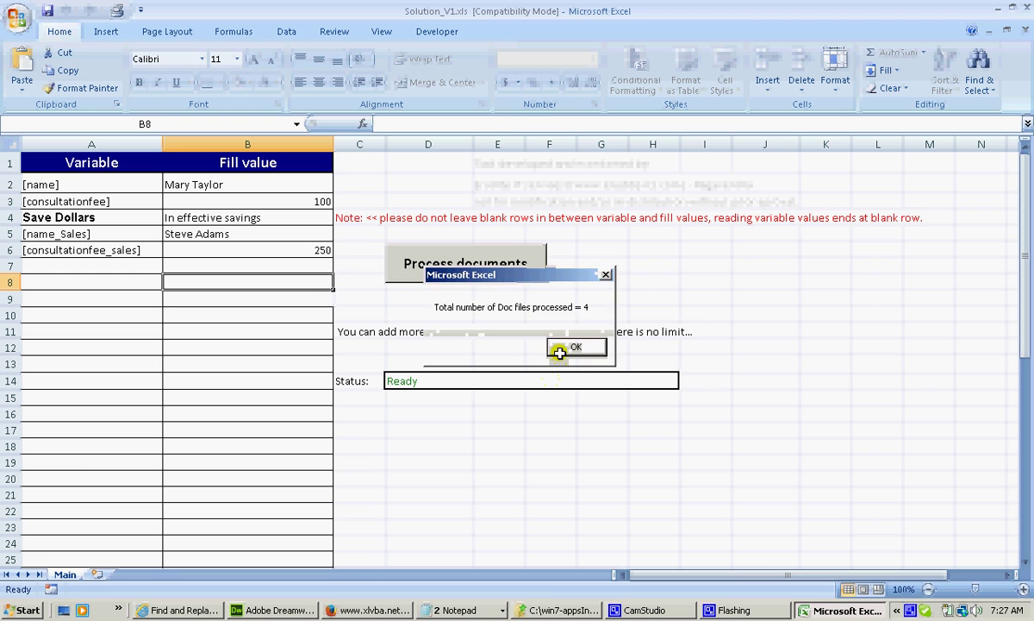
left_click(554, 348)
Reopen Letter_Albert_sales_1.doc to confirm In effective savings, close it, and refresh the Demo folder.
left_click(543, 609)
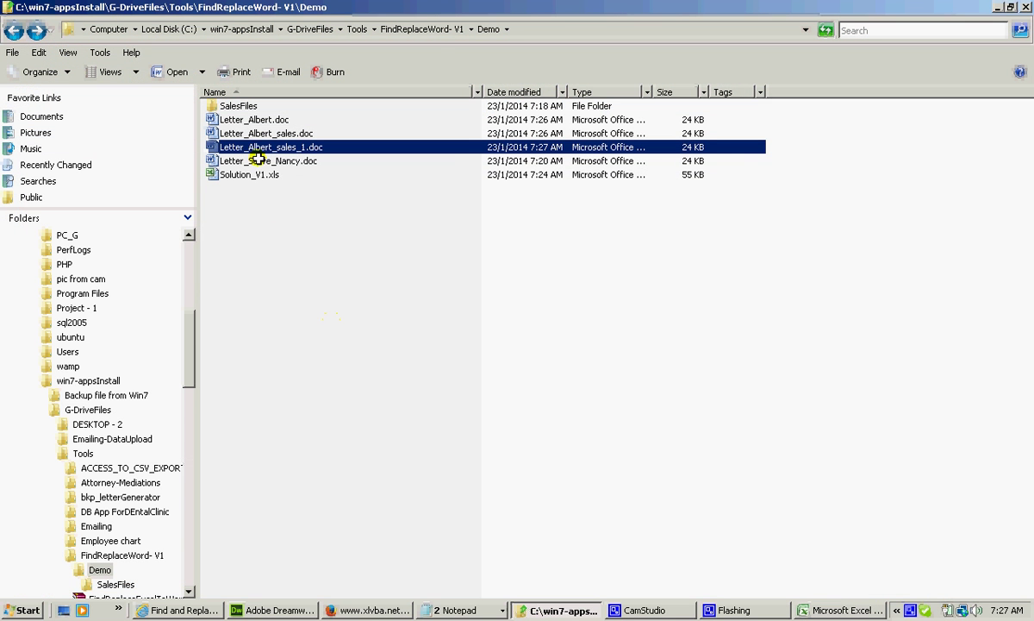
double_click(255, 147)
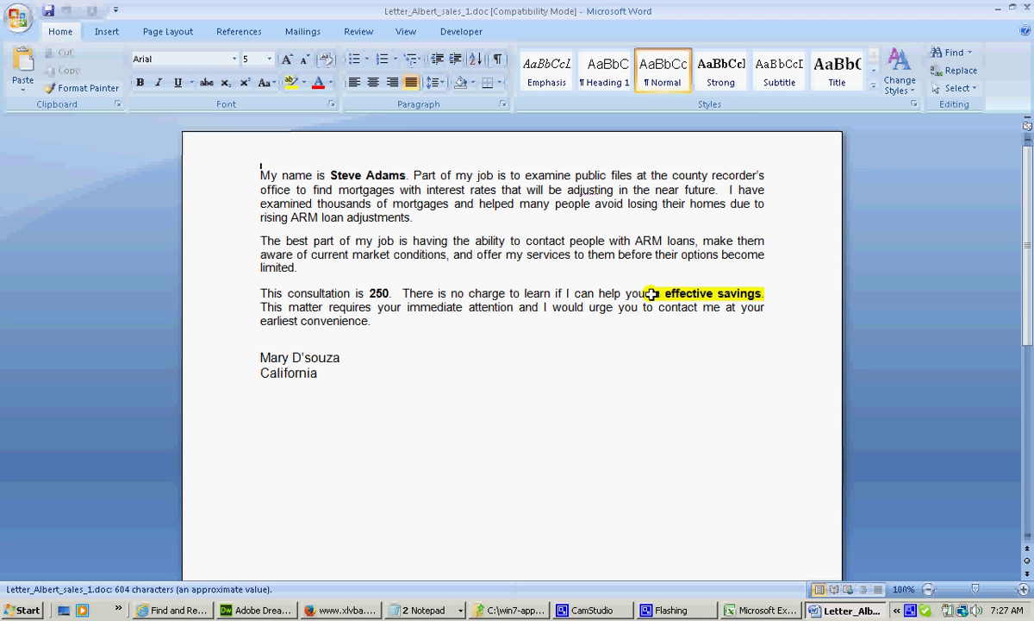
left_click(1025, 11)
left_click(391, 291)
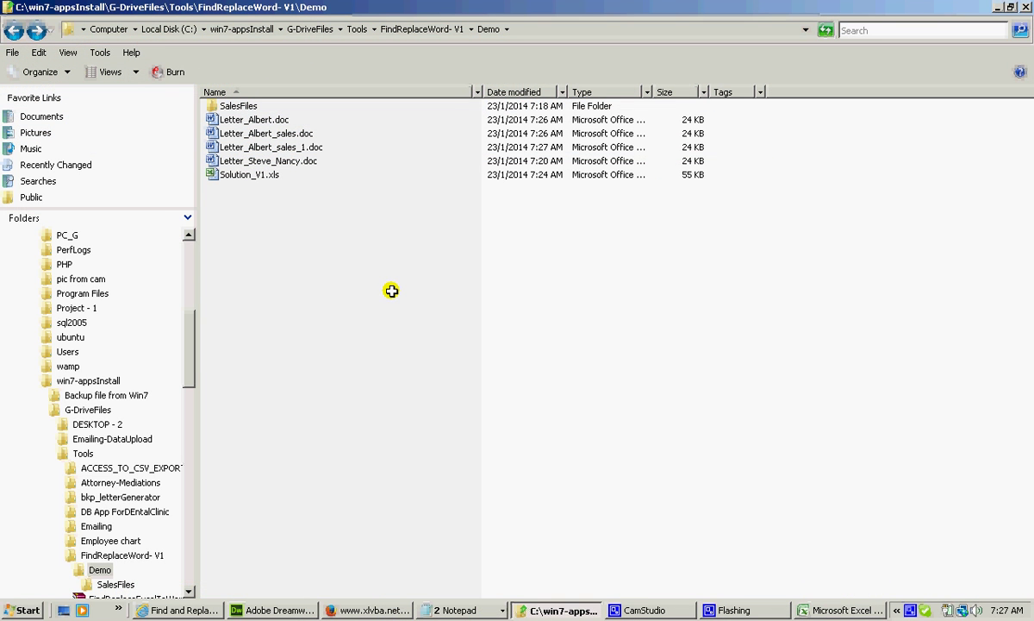
right_click(289, 289)
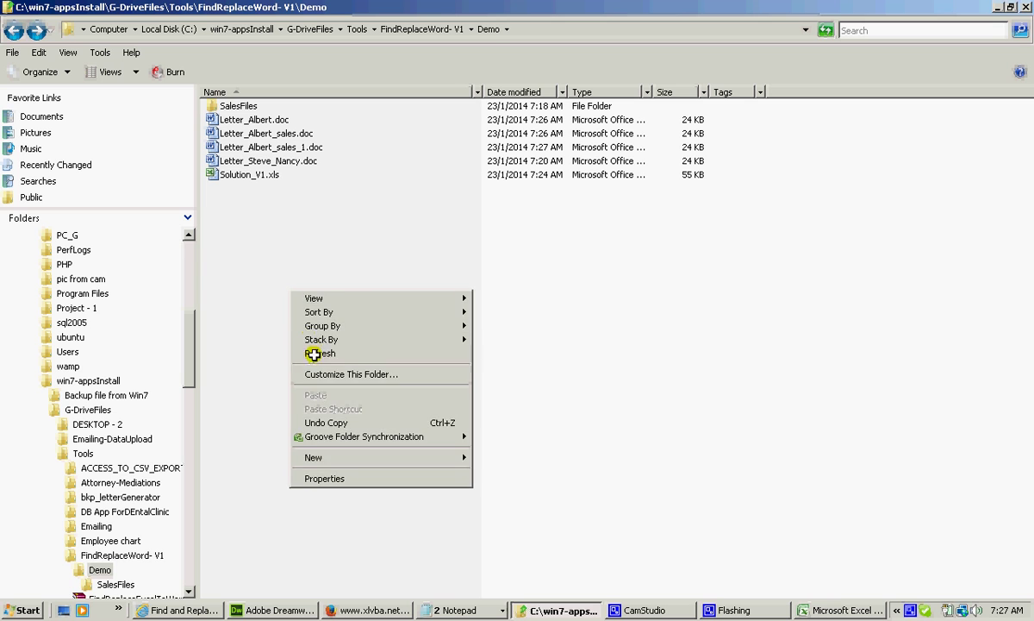